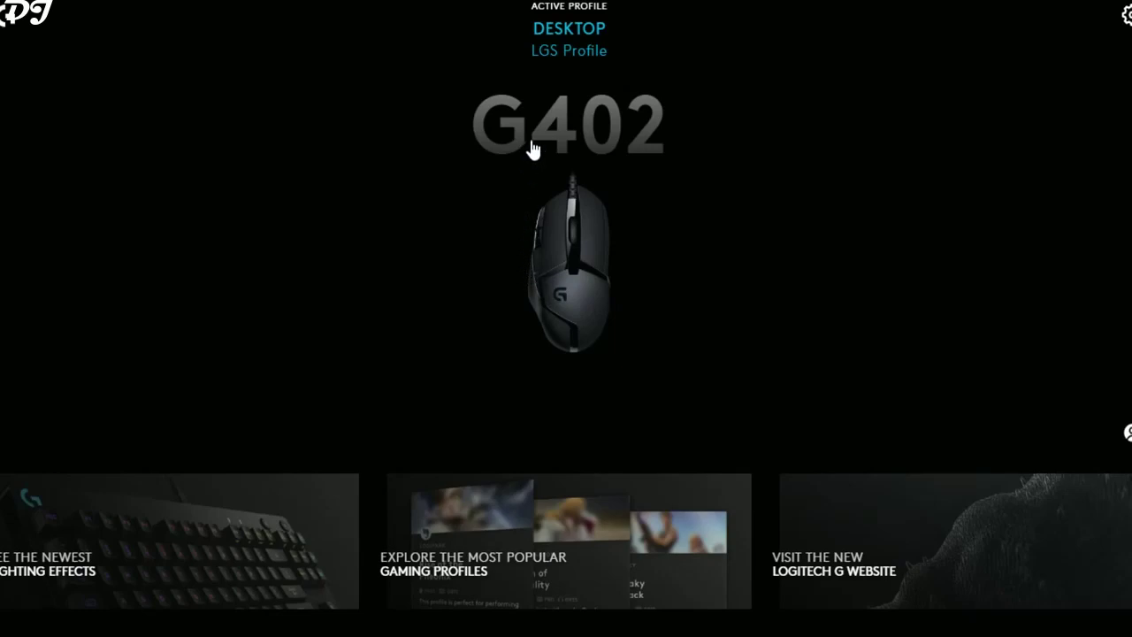
{"action": "left_click", "coordinate": [571, 28]}
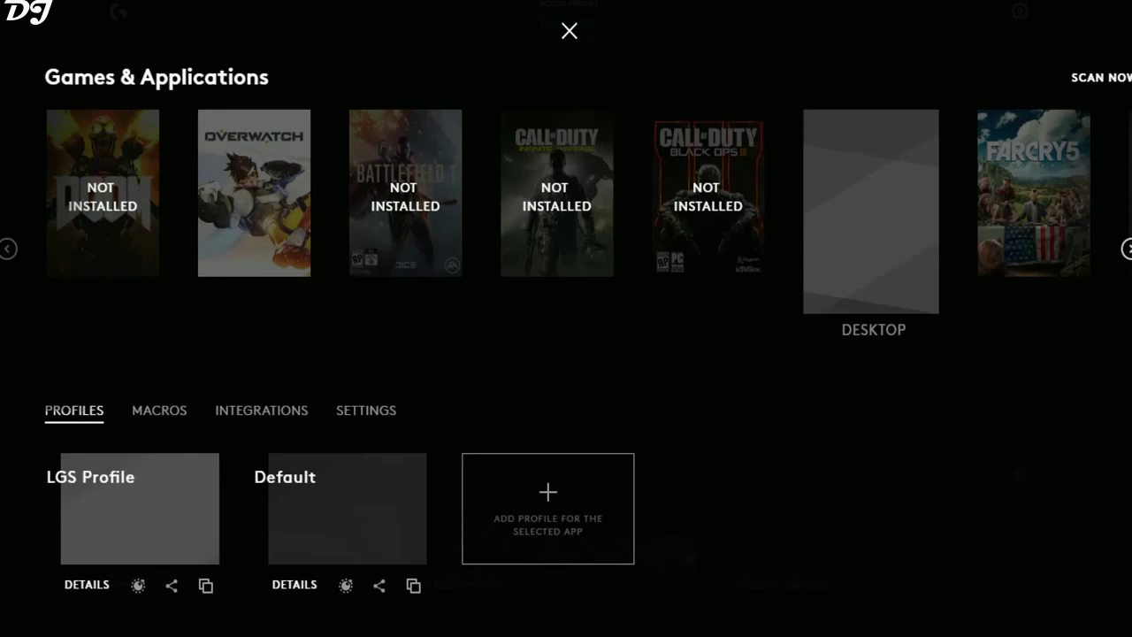
{"action": "scroll", "coordinate": [567, 212], "scroll_direction": "down", "scroll_amount": 3}
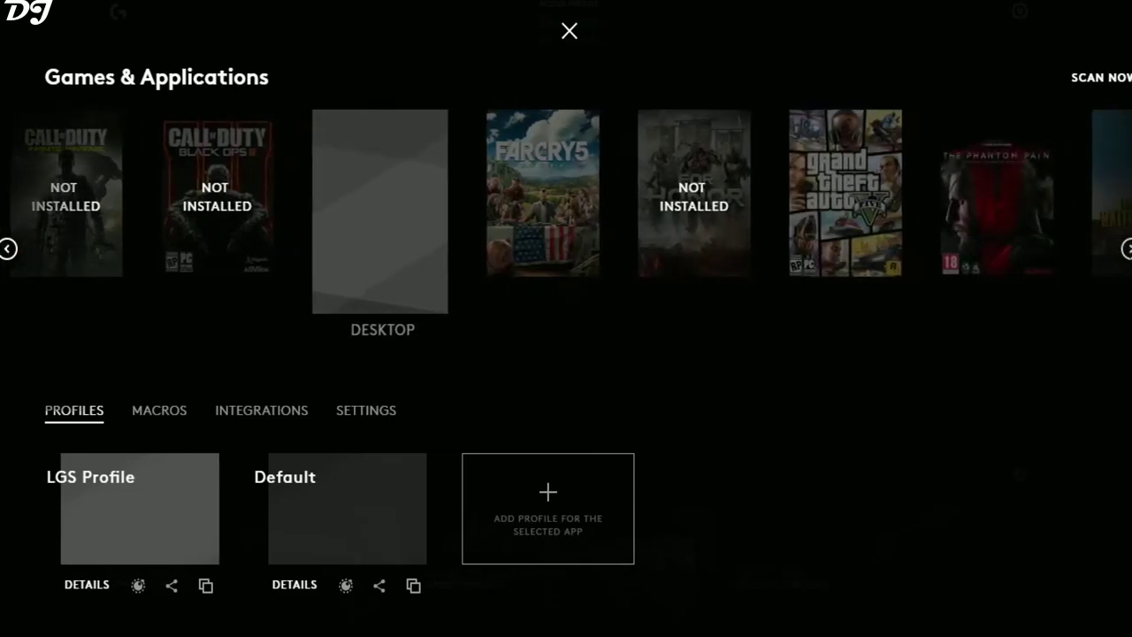
{"action": "scroll", "coordinate": [566, 212], "scroll_direction": "down", "scroll_amount": 2}
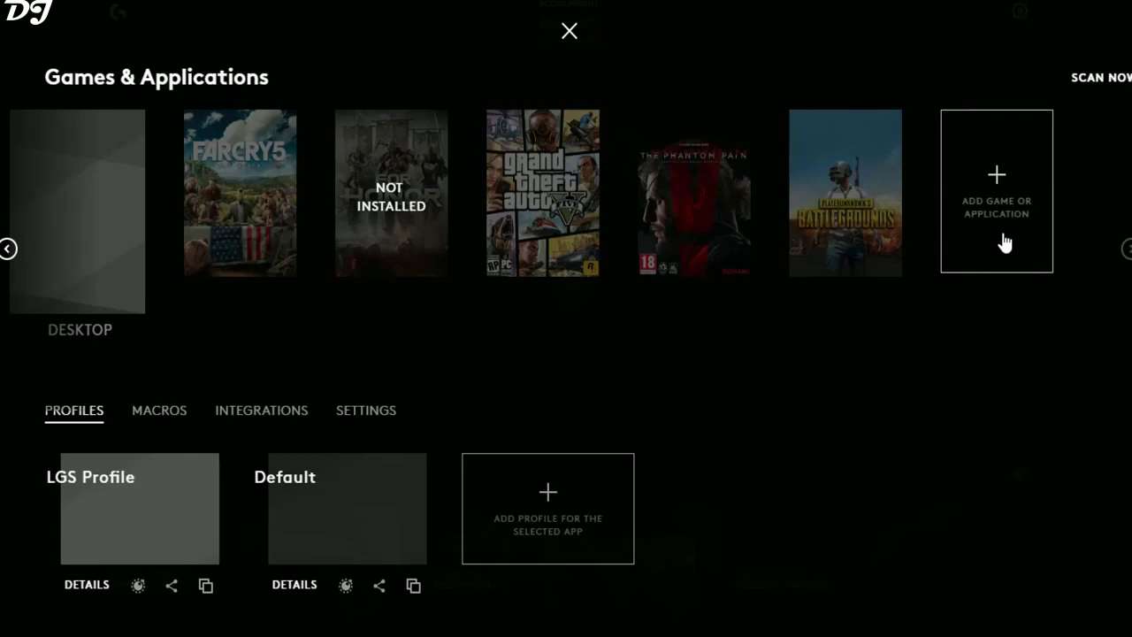
{"action": "left_click", "coordinate": [1005, 244]}
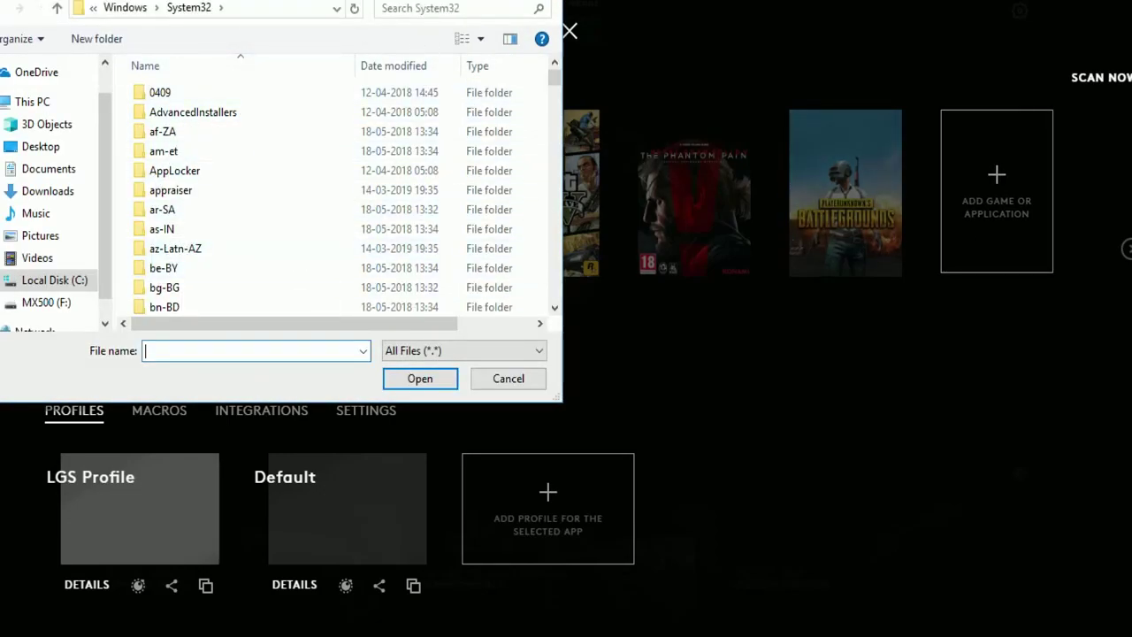
{"action": "key", "text": "Escape"}
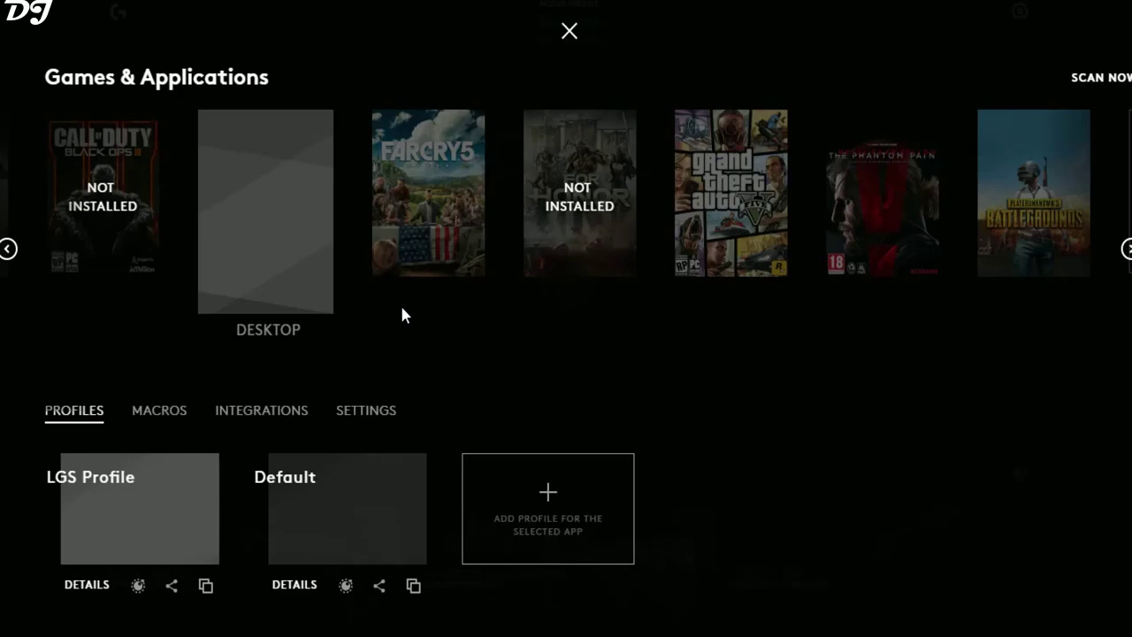
{"action": "left_click", "coordinate": [11, 250]}
{"action": "left_click", "coordinate": [570, 31]}
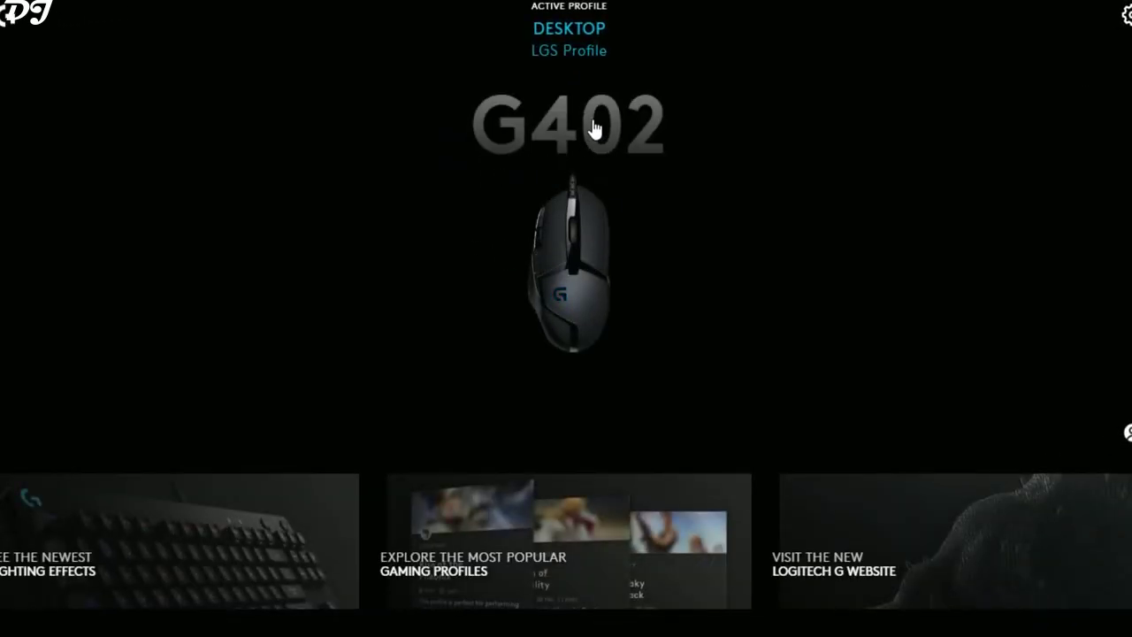
Step: Open the G402 configuration and go to its lighting settings
{"action": "left_click", "coordinate": [582, 248]}
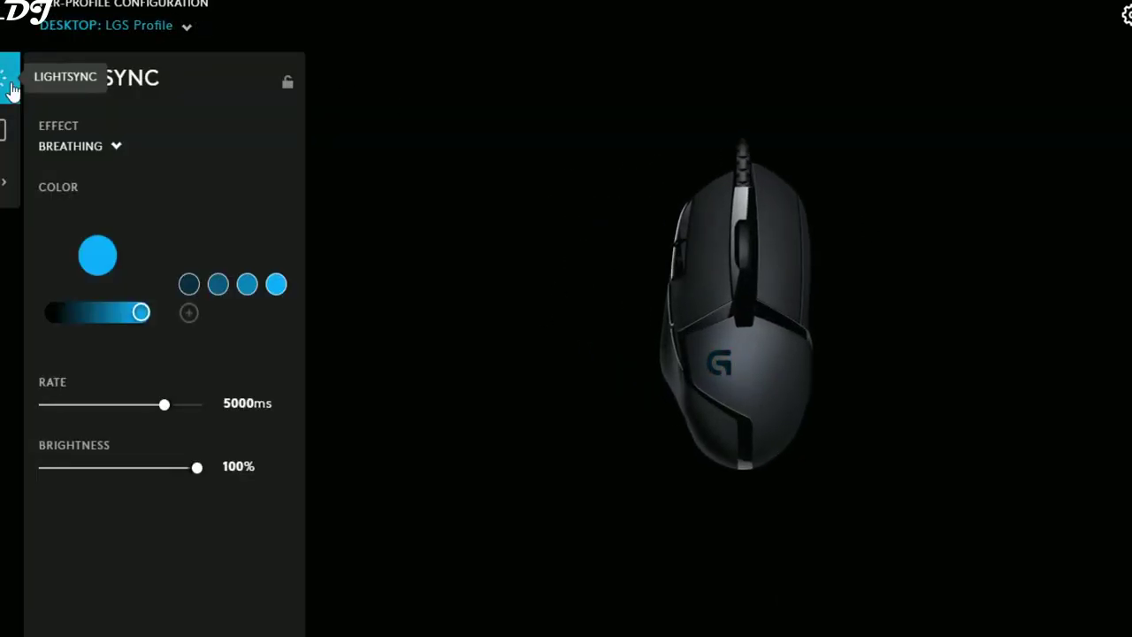
{"action": "left_click", "coordinate": [3, 133]}
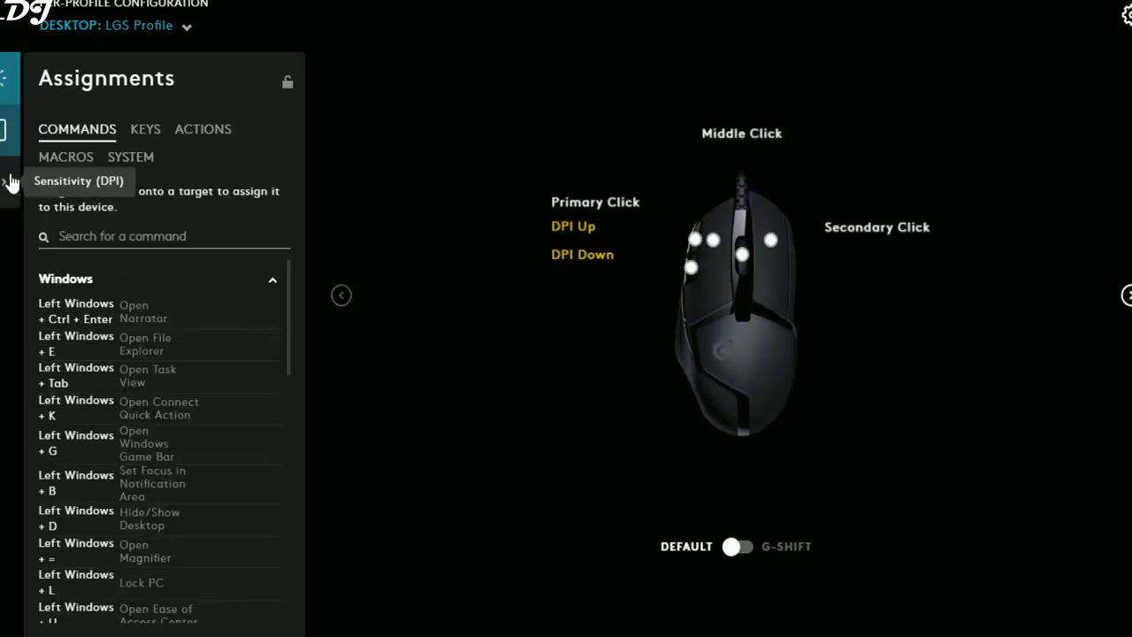
{"action": "left_click", "coordinate": [6, 191]}
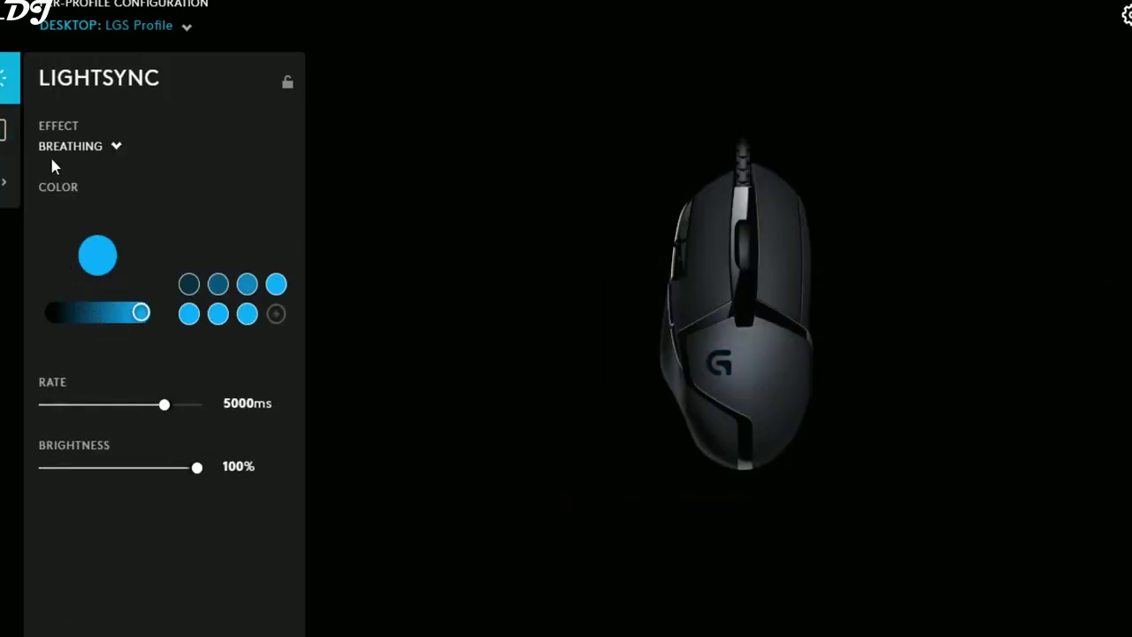
Step: Try the Fixed and Audio Visualizer lighting effects, then return to Breathing
{"action": "left_click", "coordinate": [112, 159]}
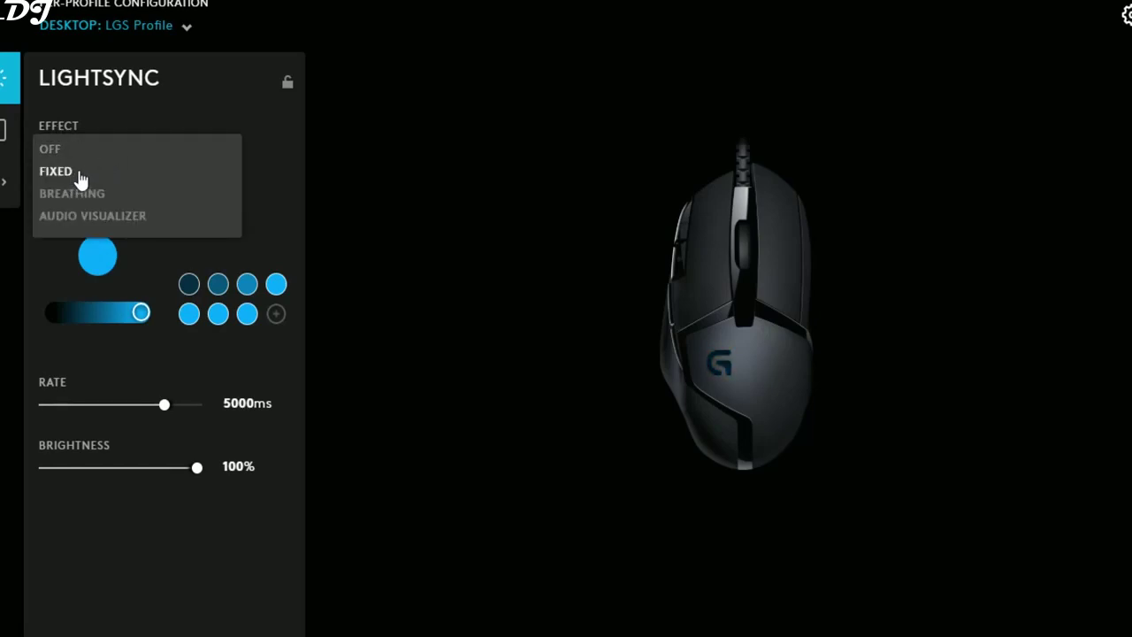
{"action": "left_click", "coordinate": [78, 177]}
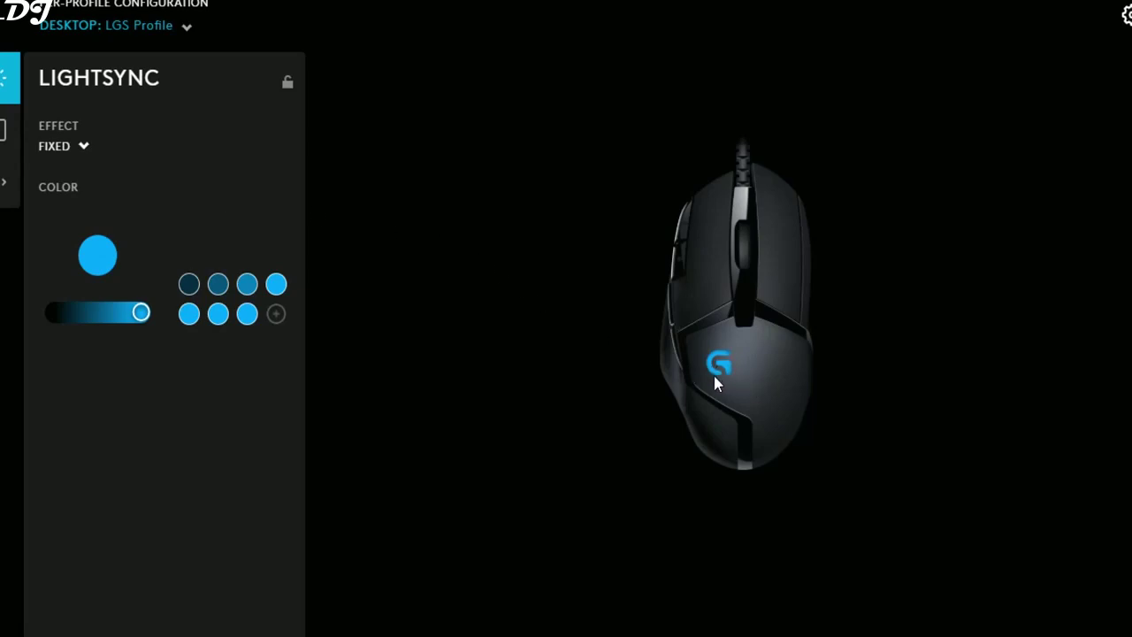
{"action": "left_click", "coordinate": [71, 148]}
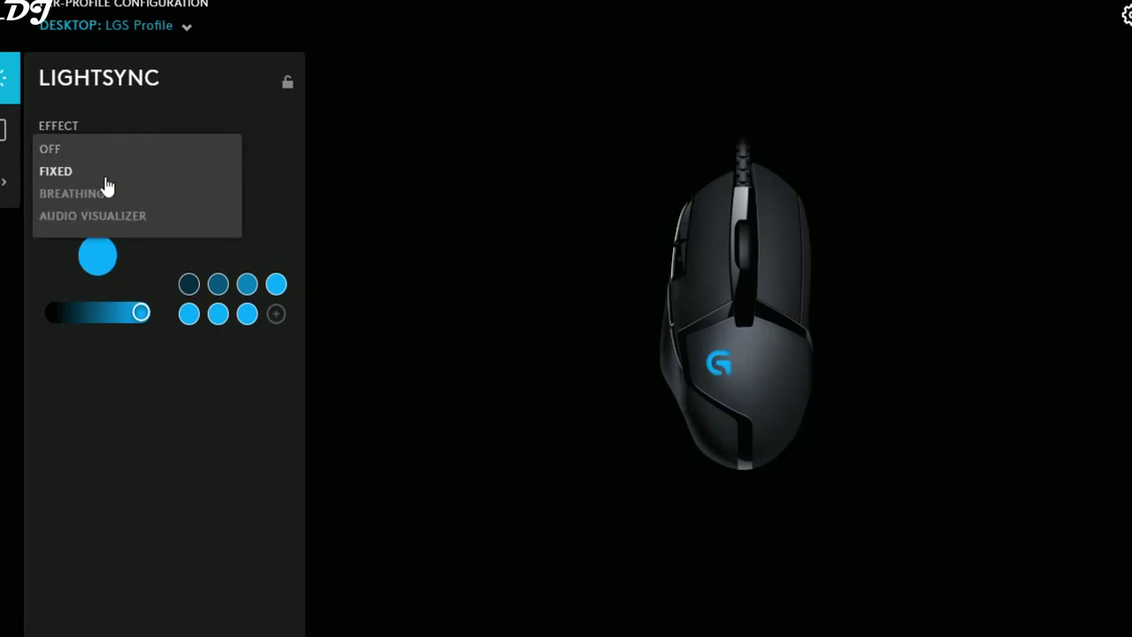
{"action": "left_click", "coordinate": [108, 193]}
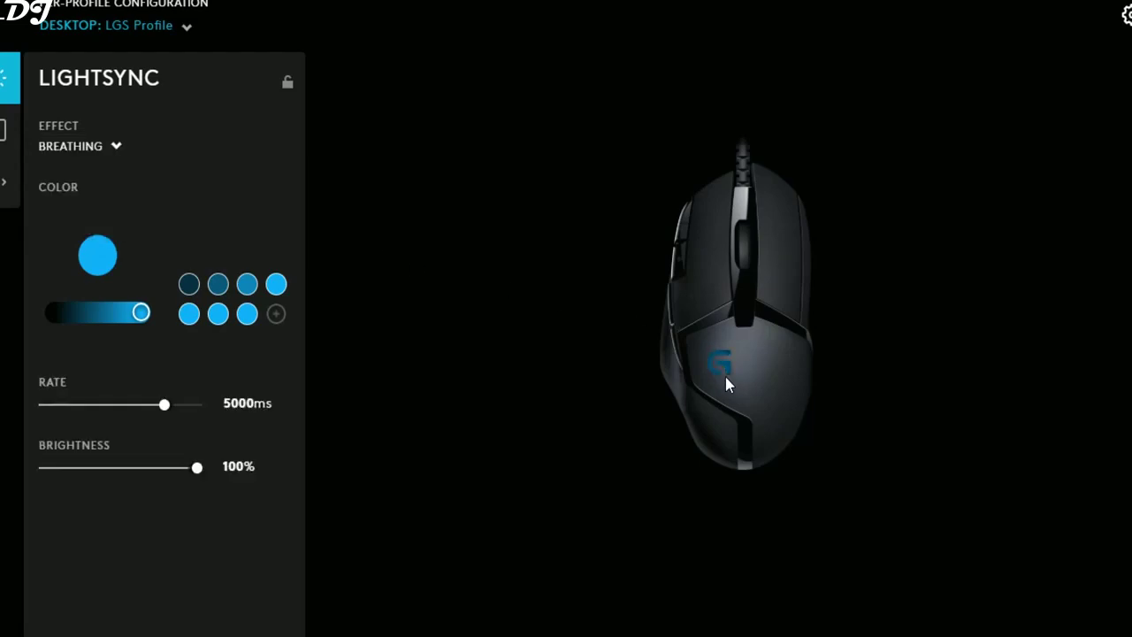
{"action": "left_click", "coordinate": [71, 146]}
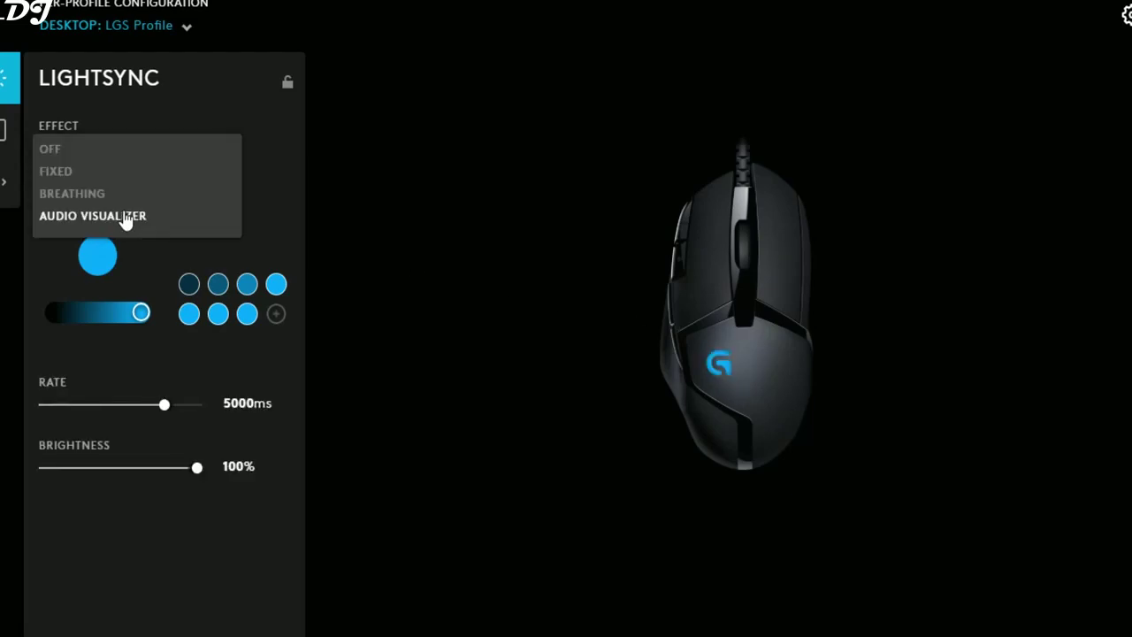
{"action": "left_click", "coordinate": [96, 218]}
{"action": "left_click", "coordinate": [84, 146]}
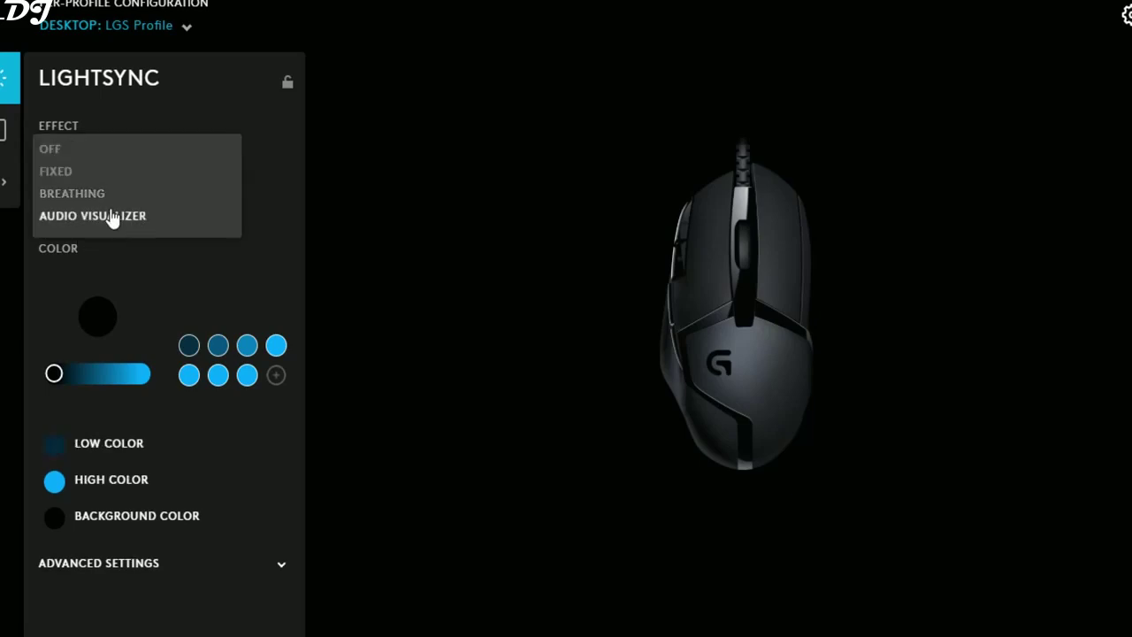
{"action": "left_click", "coordinate": [106, 192]}
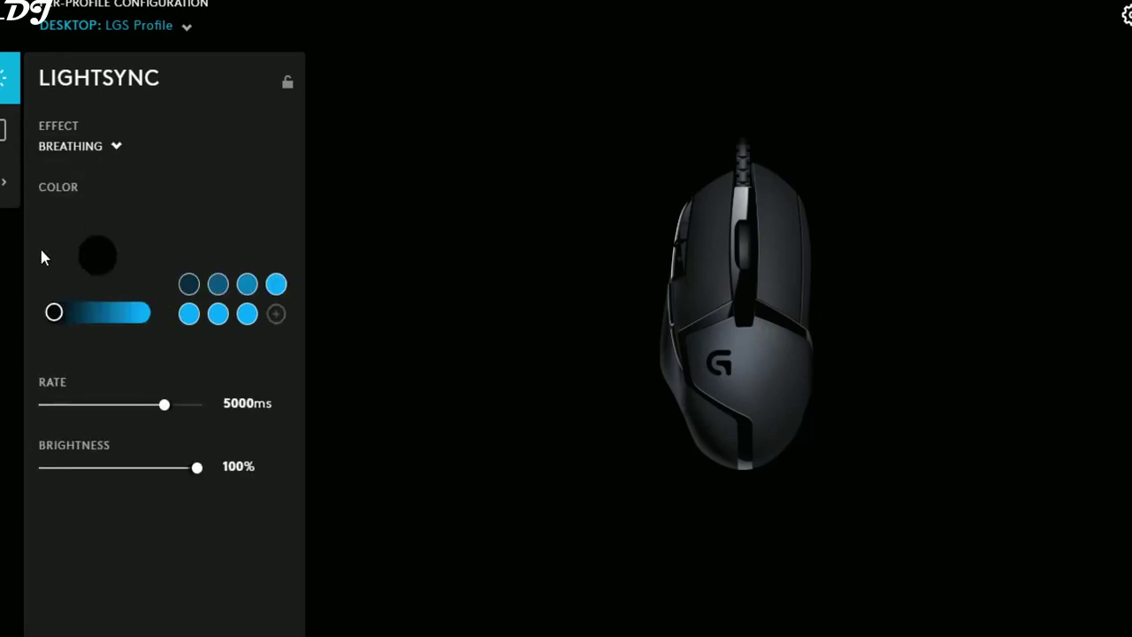
Step: Set the breathing colour to bright blue, rate 5000ms and brightness 100%, then view assignments
{"action": "left_click_drag", "start_coordinate": [53, 313], "coordinate": [157, 327]}
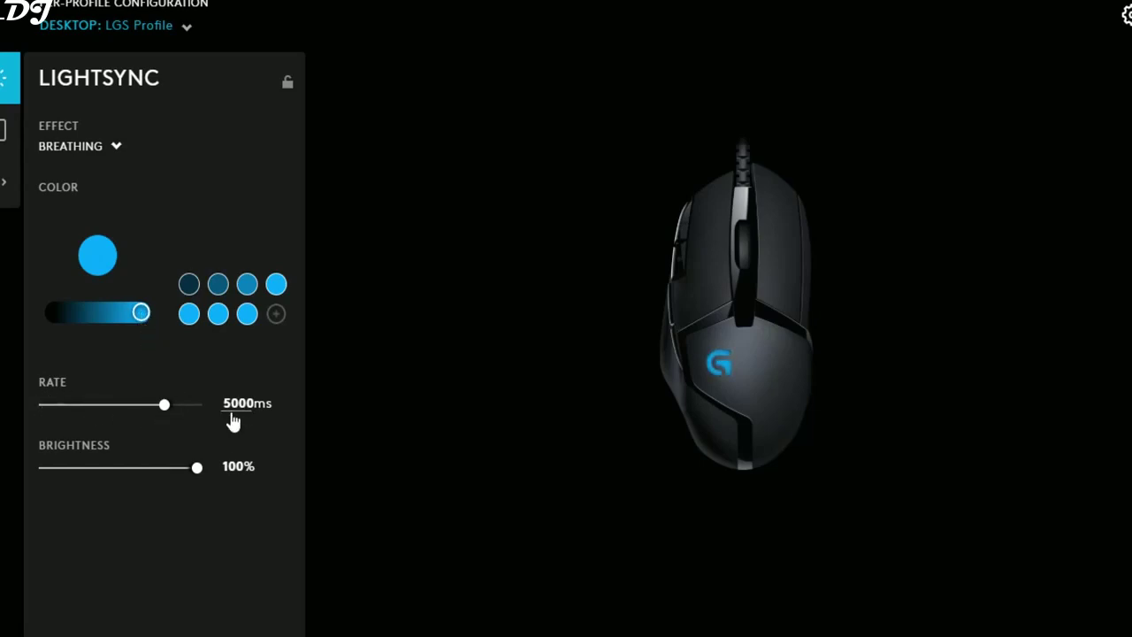
{"action": "left_click_drag", "start_coordinate": [164, 405], "coordinate": [40, 407]}
{"action": "left_click_drag", "start_coordinate": [114, 415], "coordinate": [166, 419]}
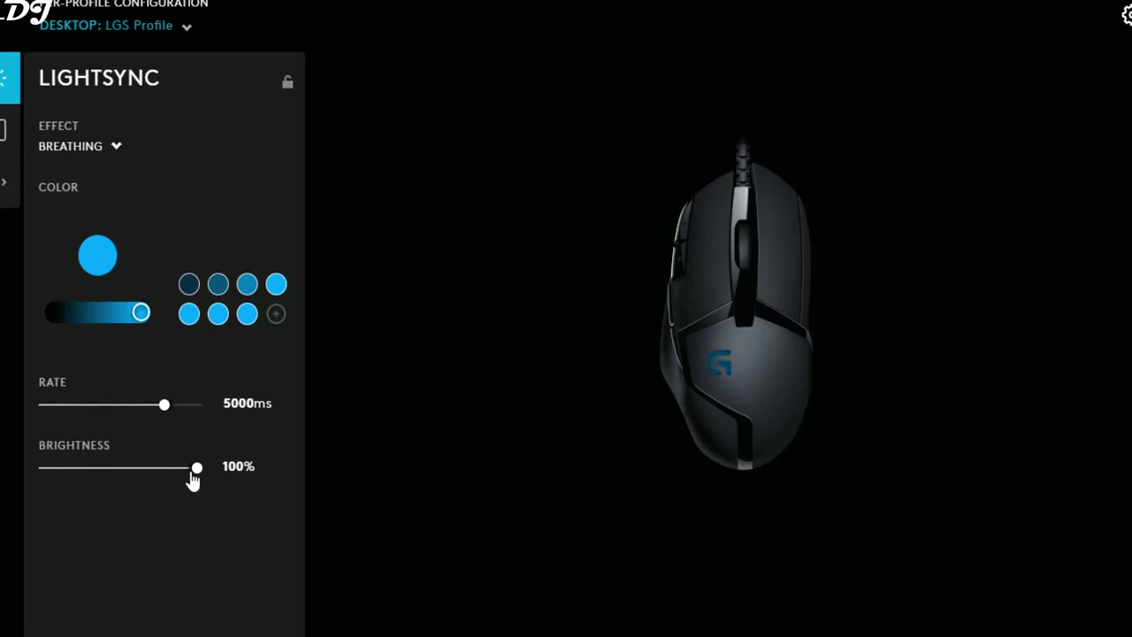
{"action": "left_click_drag", "start_coordinate": [197, 475], "coordinate": [248, 473]}
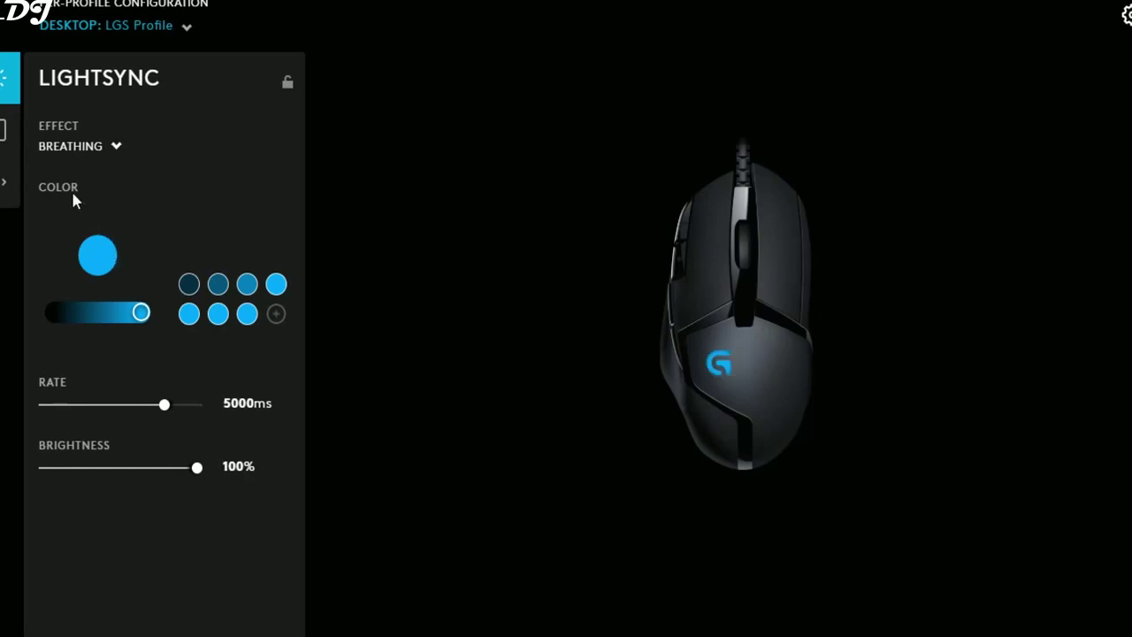
{"action": "left_click", "coordinate": [59, 469]}
{"action": "left_click_drag", "start_coordinate": [80, 475], "coordinate": [249, 478]}
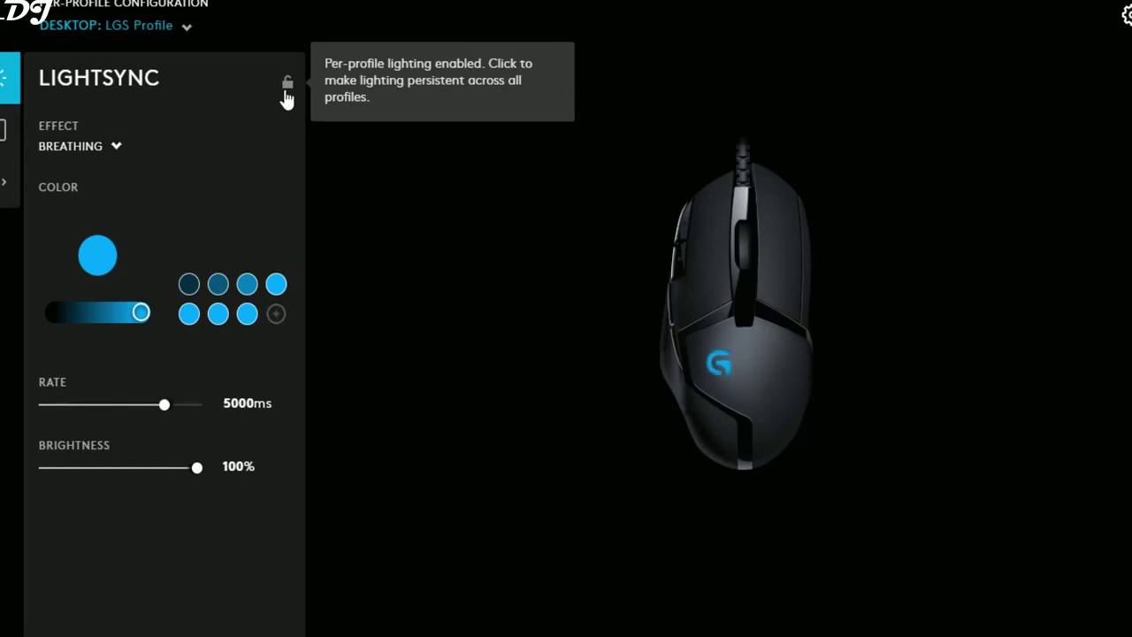
{"action": "left_click", "coordinate": [5, 130]}
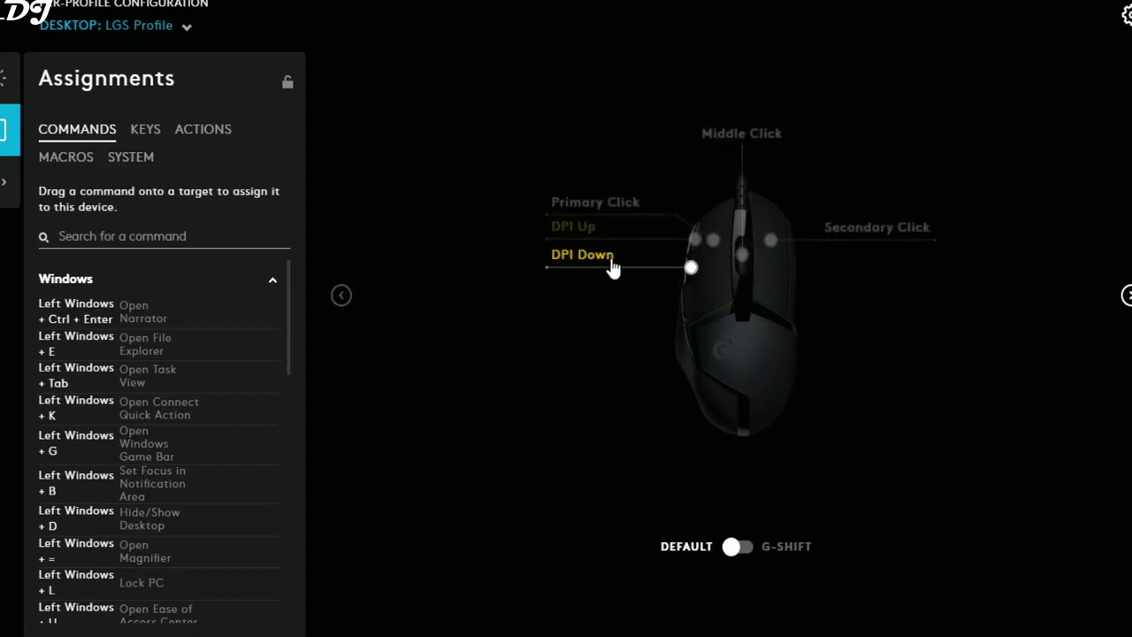
Step: Try assigning Run dialog to DPI Down, then restore its default DPI Down action
{"action": "left_click", "coordinate": [1127, 295]}
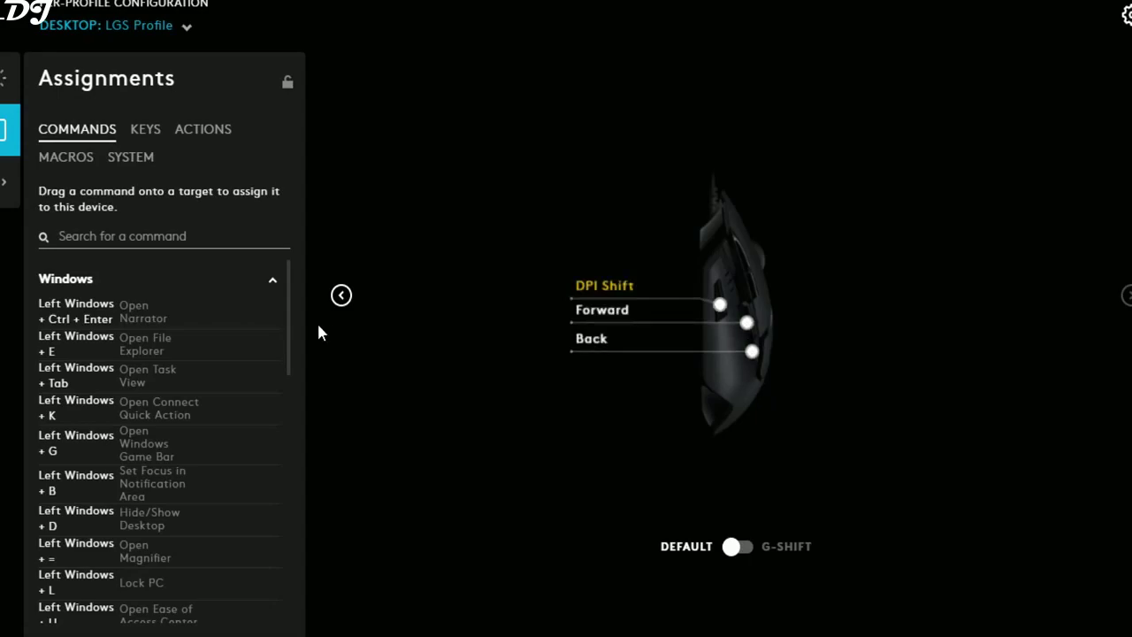
{"action": "left_click", "coordinate": [342, 295]}
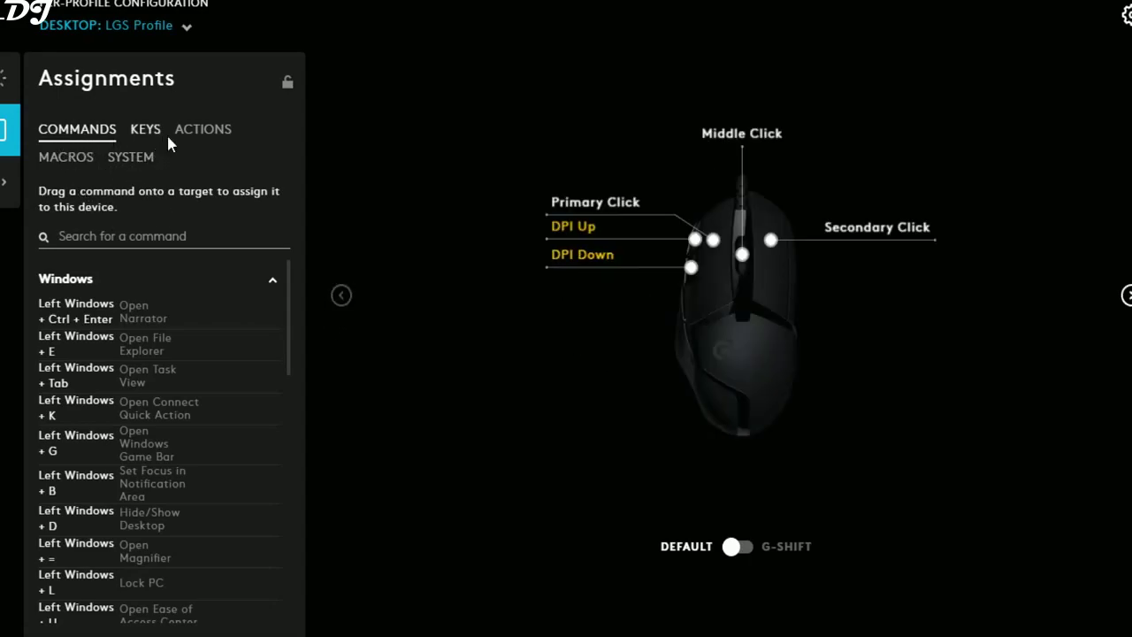
{"action": "scroll", "coordinate": [113, 371], "scroll_direction": "down", "scroll_amount": 5}
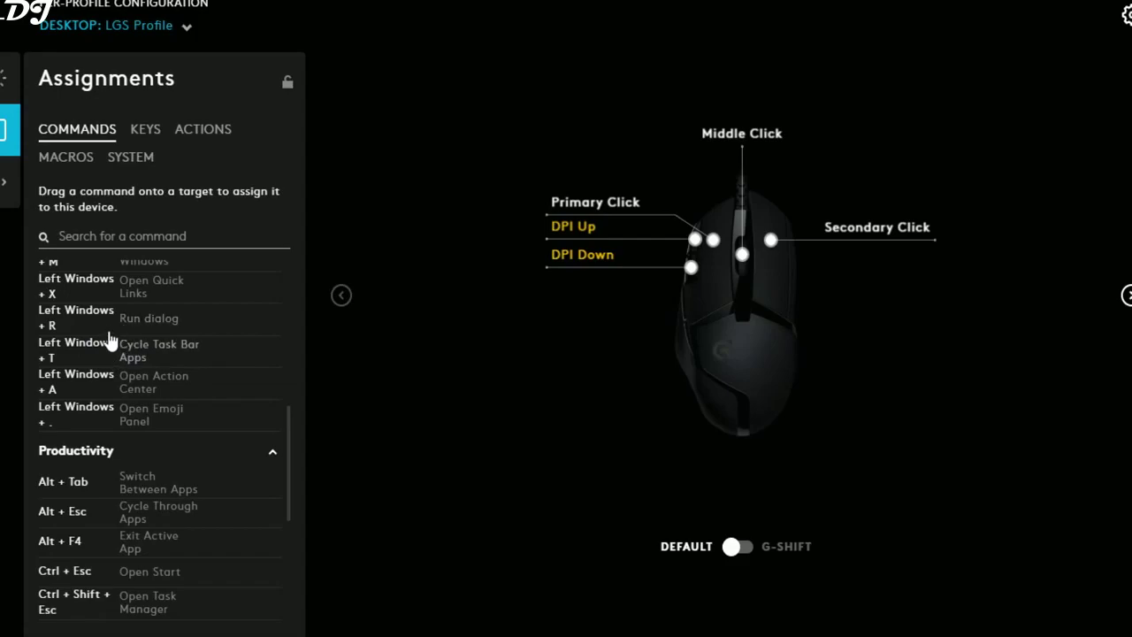
{"action": "left_click_drag", "start_coordinate": [113, 327], "coordinate": [693, 271]}
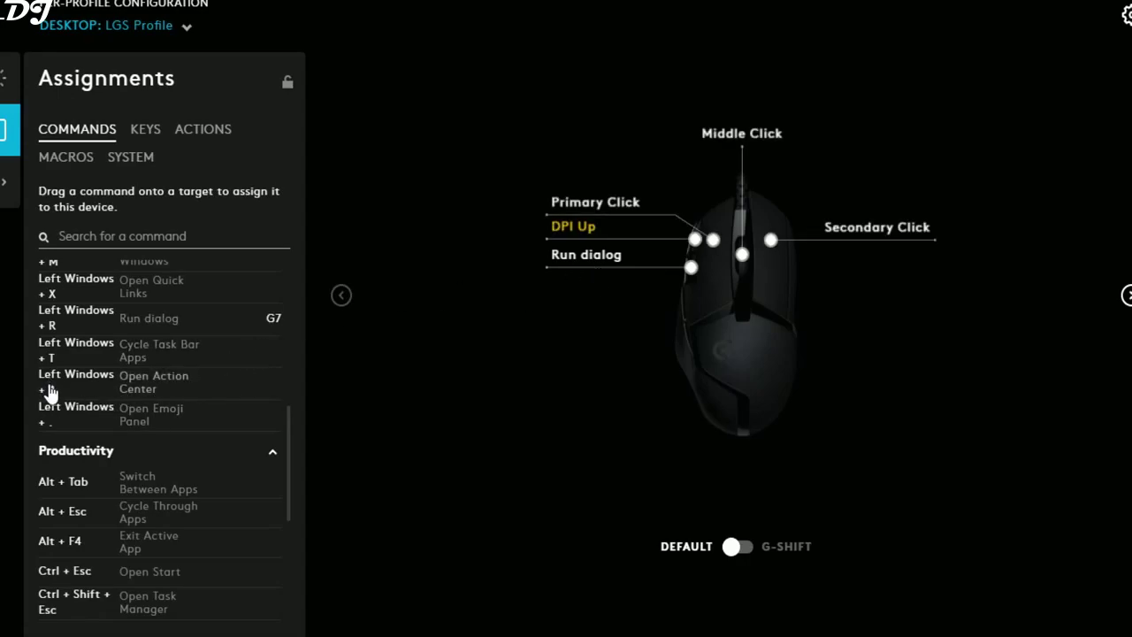
{"action": "left_click", "coordinate": [610, 264]}
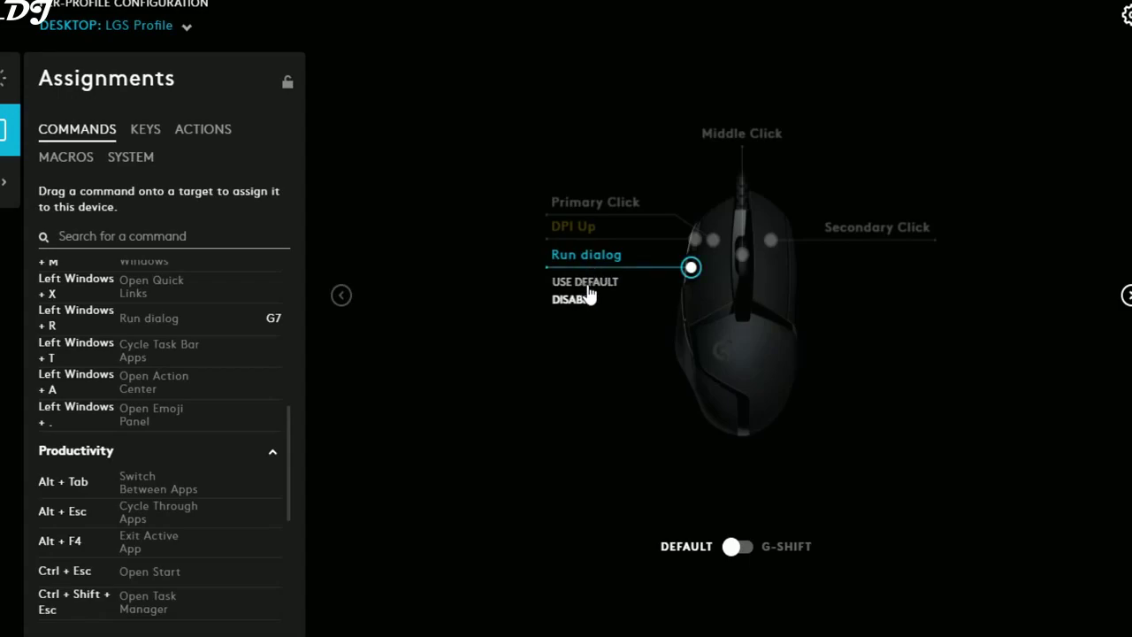
{"action": "left_click", "coordinate": [588, 287]}
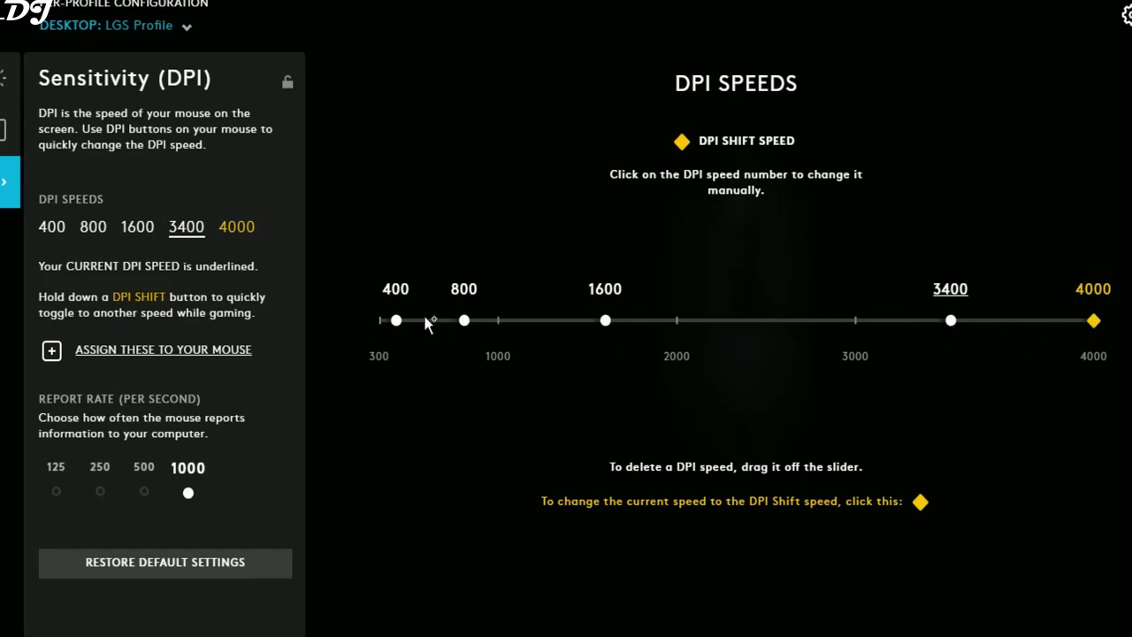
Step: Raise the G402's 1600 DPI speed to 2200
{"action": "left_click", "coordinate": [397, 324]}
{"action": "left_click", "coordinate": [467, 323]}
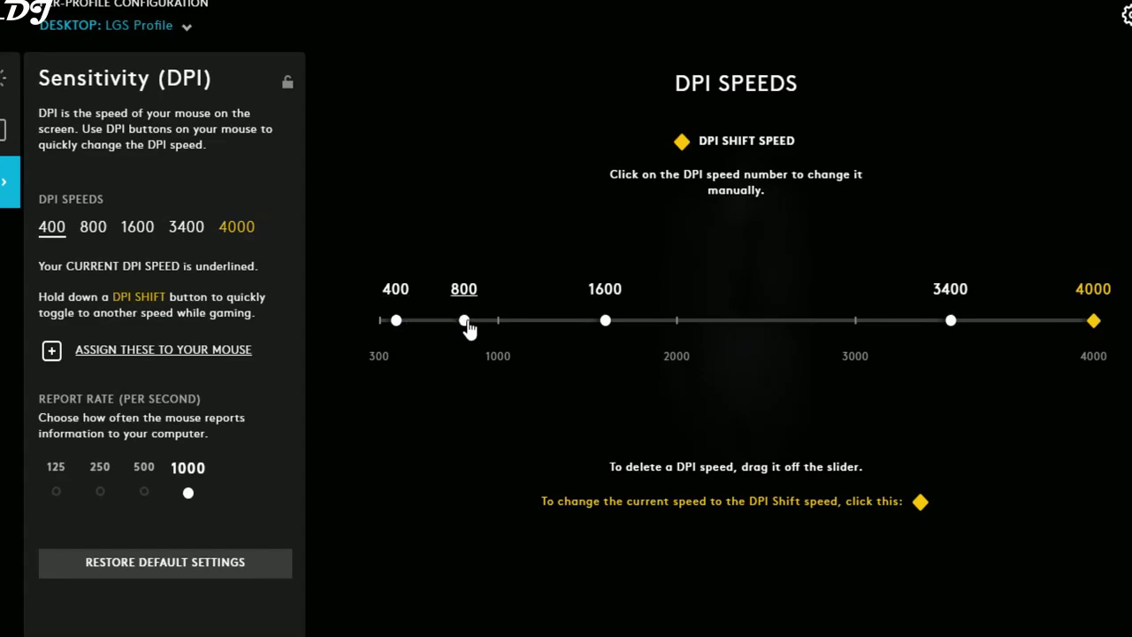
{"action": "left_click", "coordinate": [750, 324]}
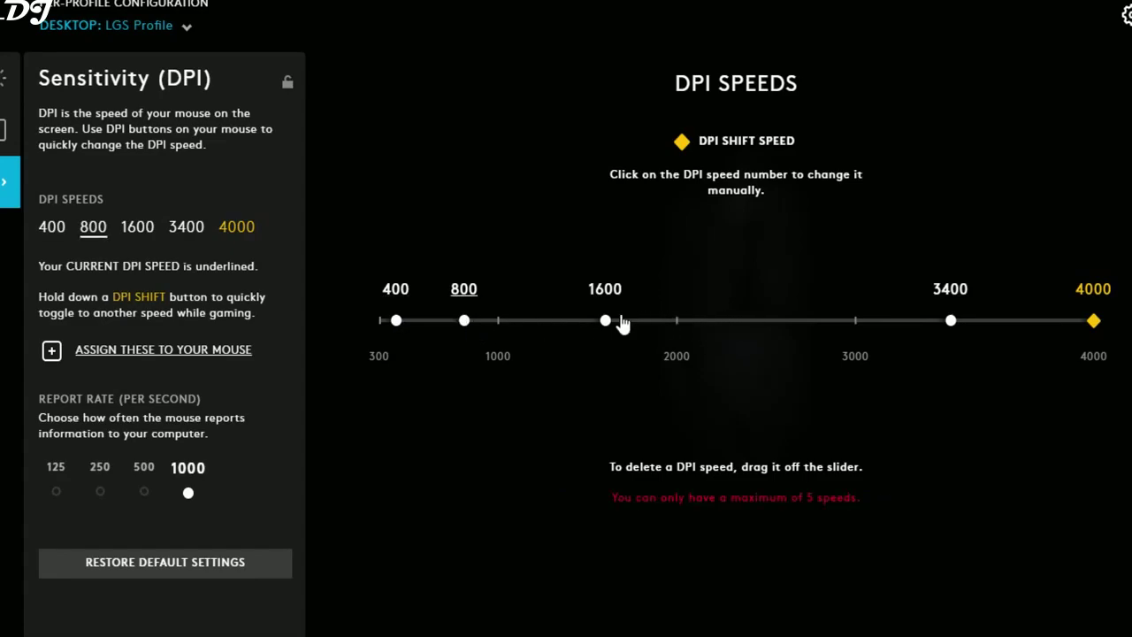
{"action": "left_click_drag", "start_coordinate": [606, 323], "coordinate": [713, 321]}
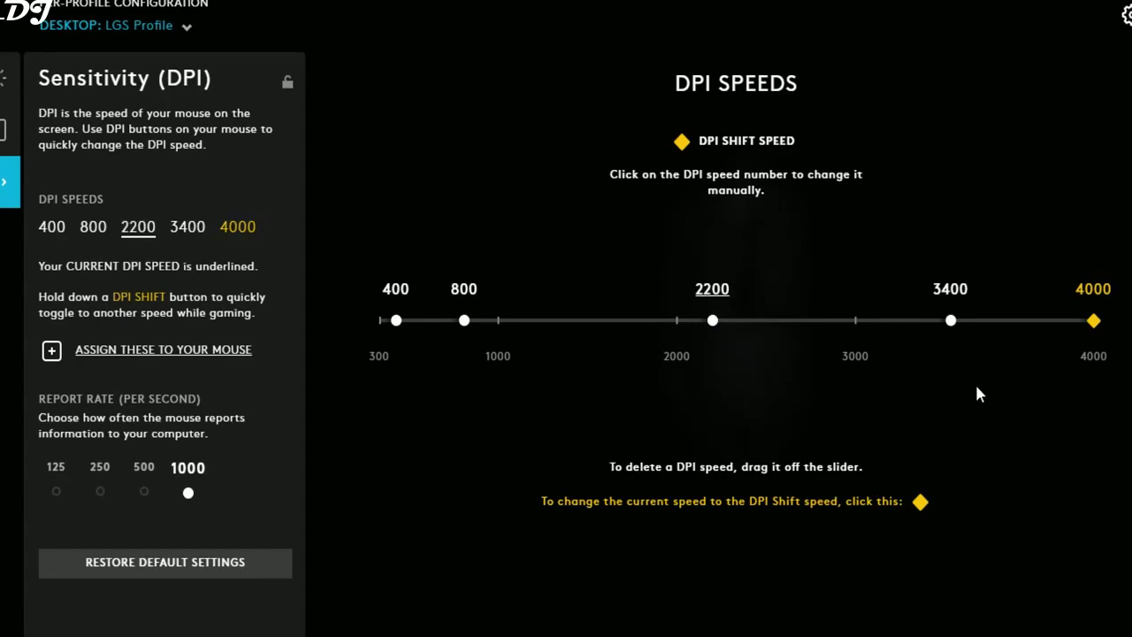
Step: Try 2200 as DPI shift speed, keep 4000 instead, and leave report rate at 1000
{"action": "left_click", "coordinate": [1085, 294]}
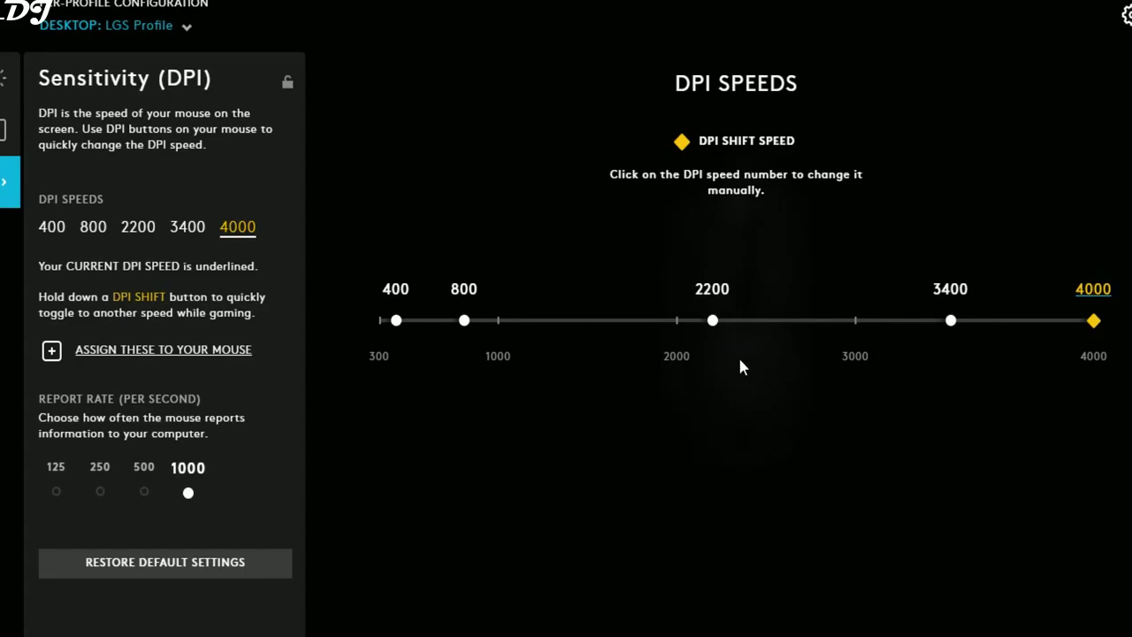
{"action": "left_click", "coordinate": [711, 322]}
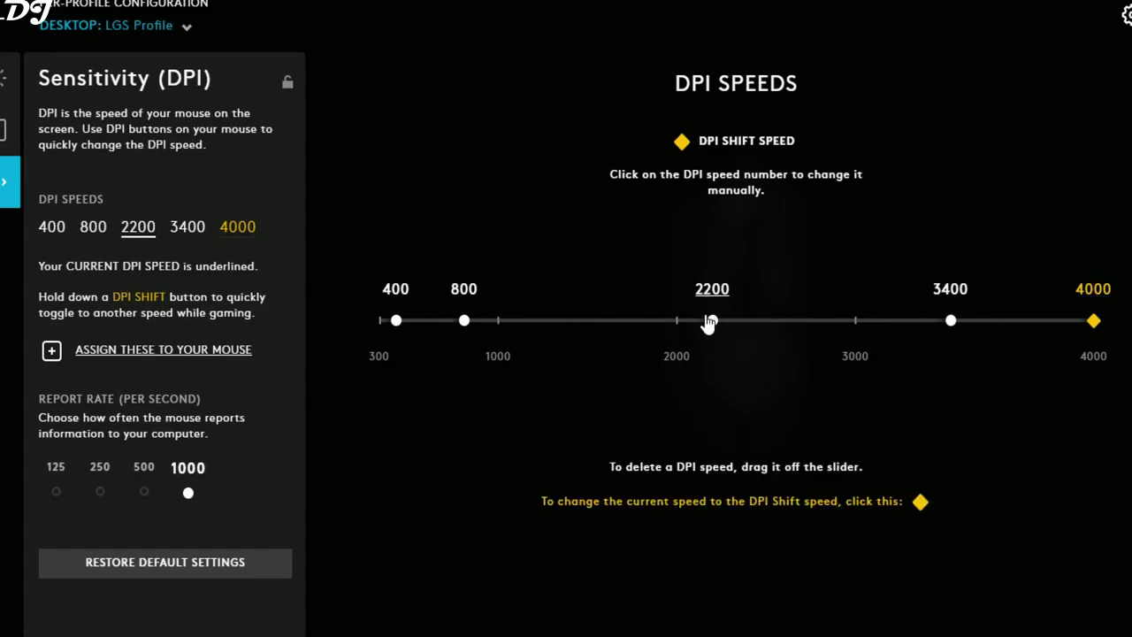
{"action": "left_click", "coordinate": [921, 502]}
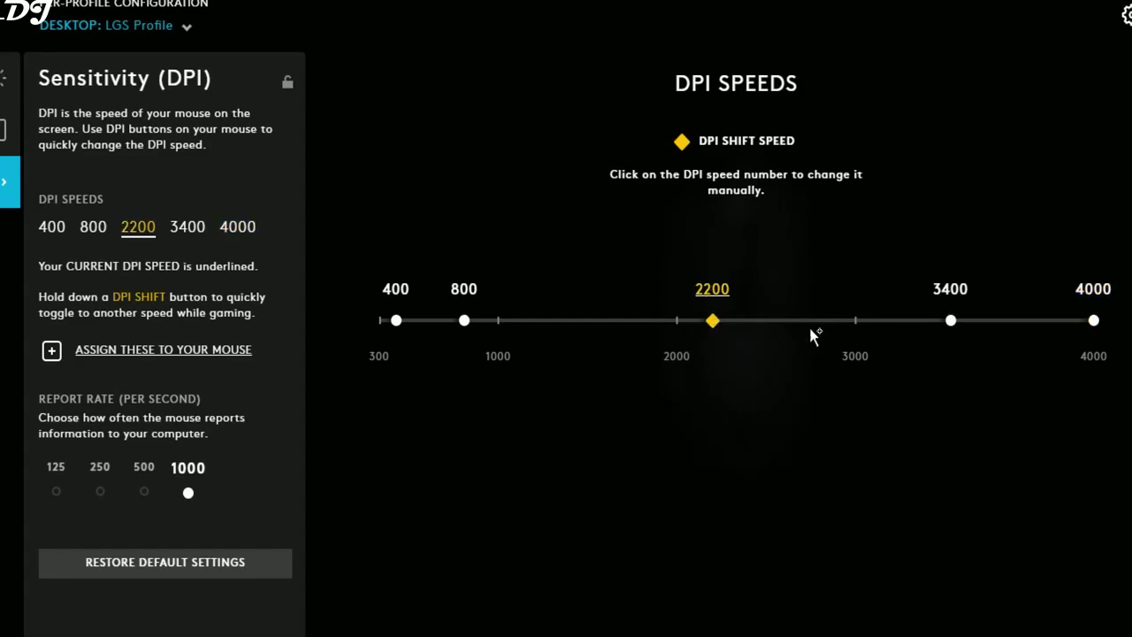
{"action": "left_click", "coordinate": [1095, 321]}
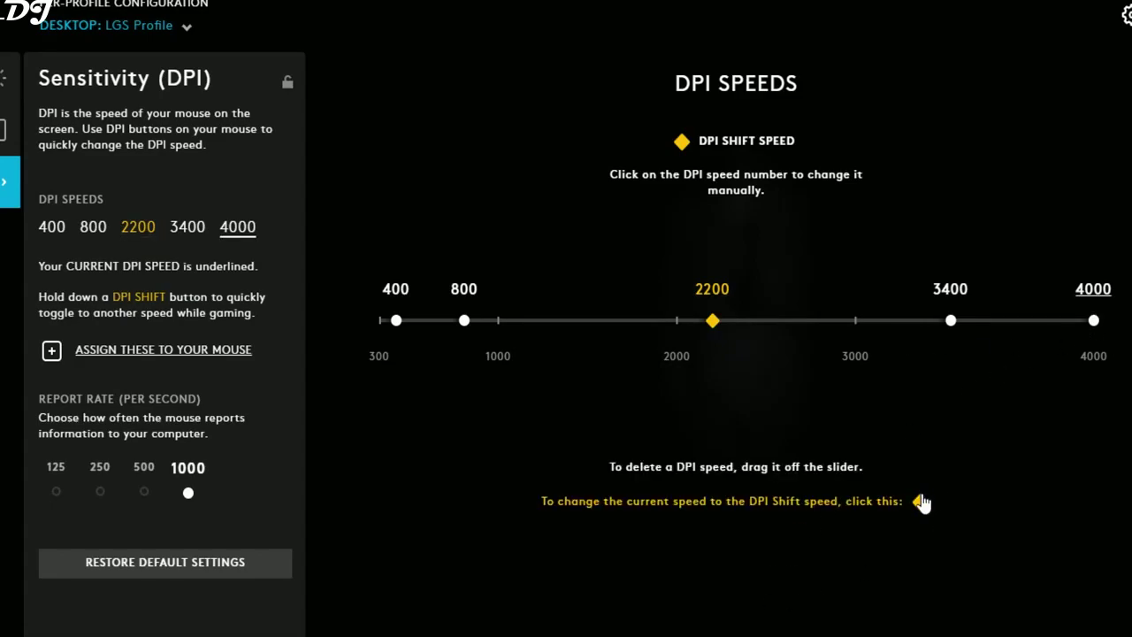
{"action": "left_click", "coordinate": [920, 502]}
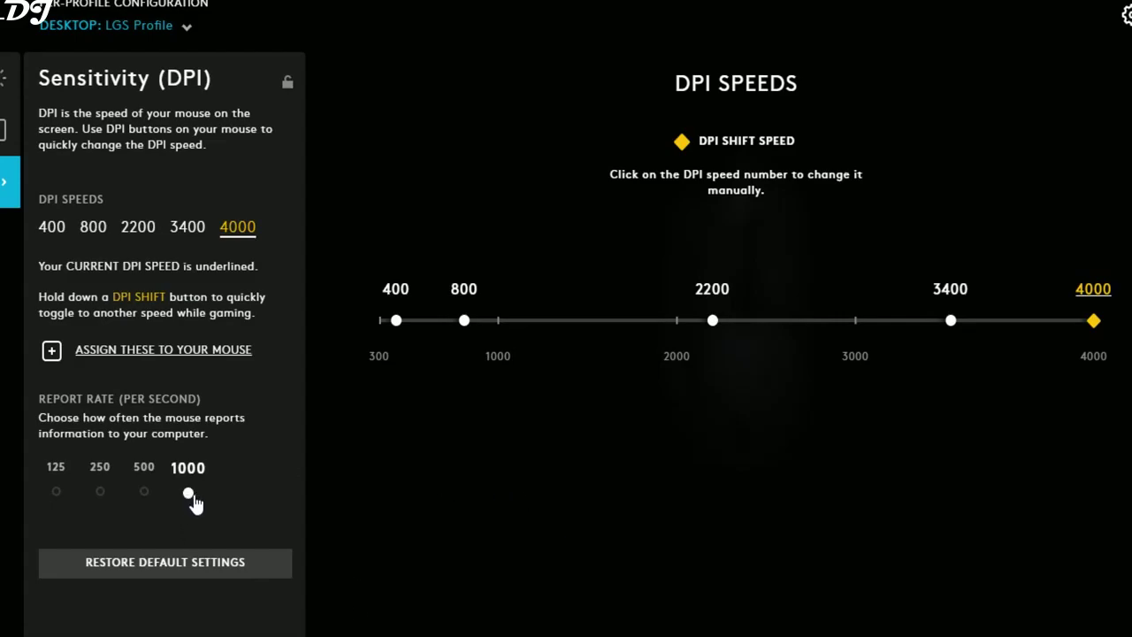
{"action": "left_click", "coordinate": [142, 492]}
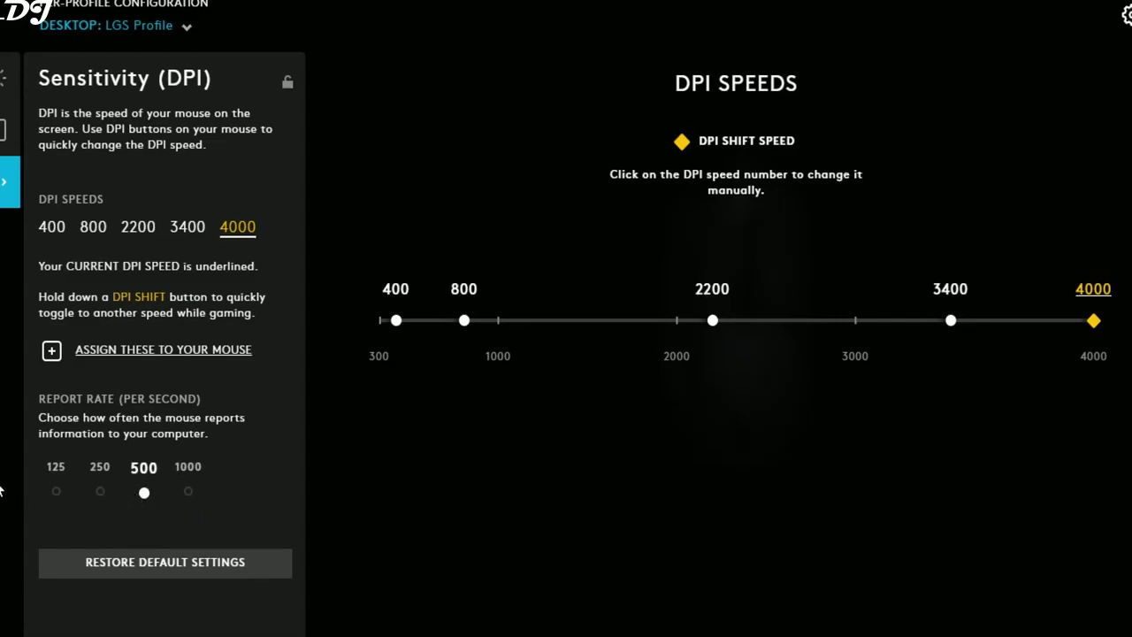
{"action": "left_click", "coordinate": [188, 493]}
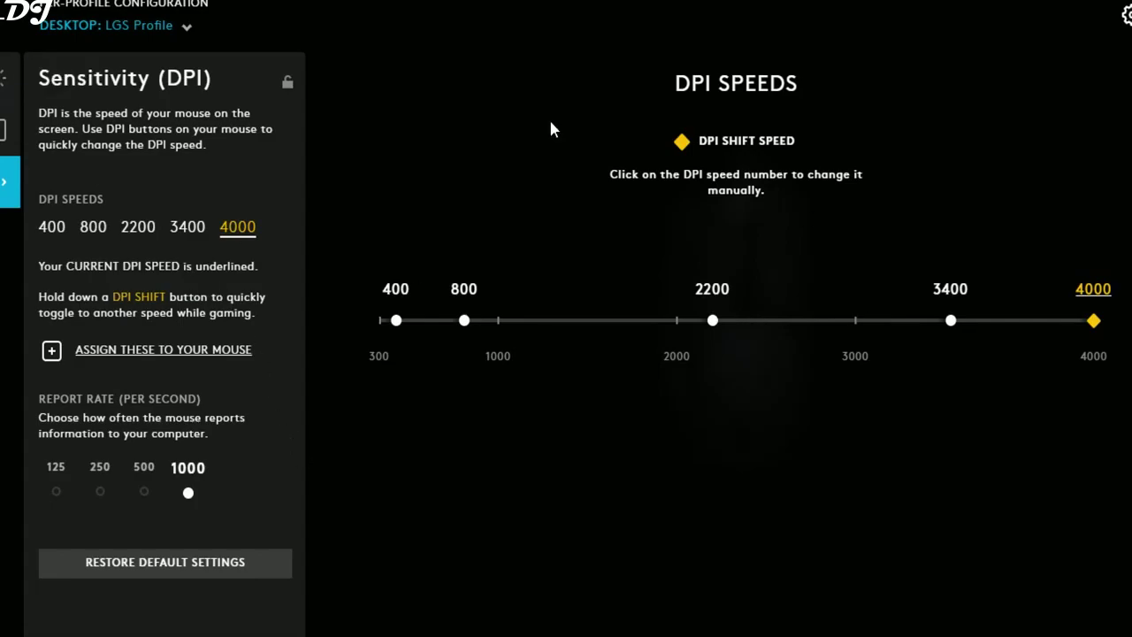
Step: Select the OVERWATCH Default profile from the profile list
{"action": "left_click", "coordinate": [184, 27]}
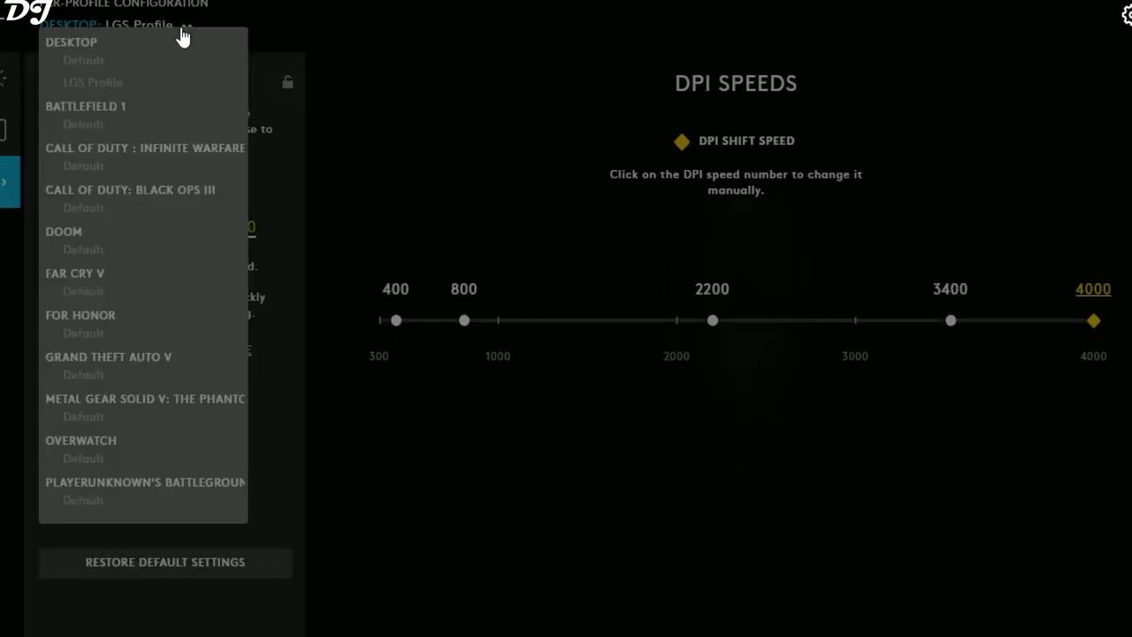
{"action": "left_click", "coordinate": [184, 27]}
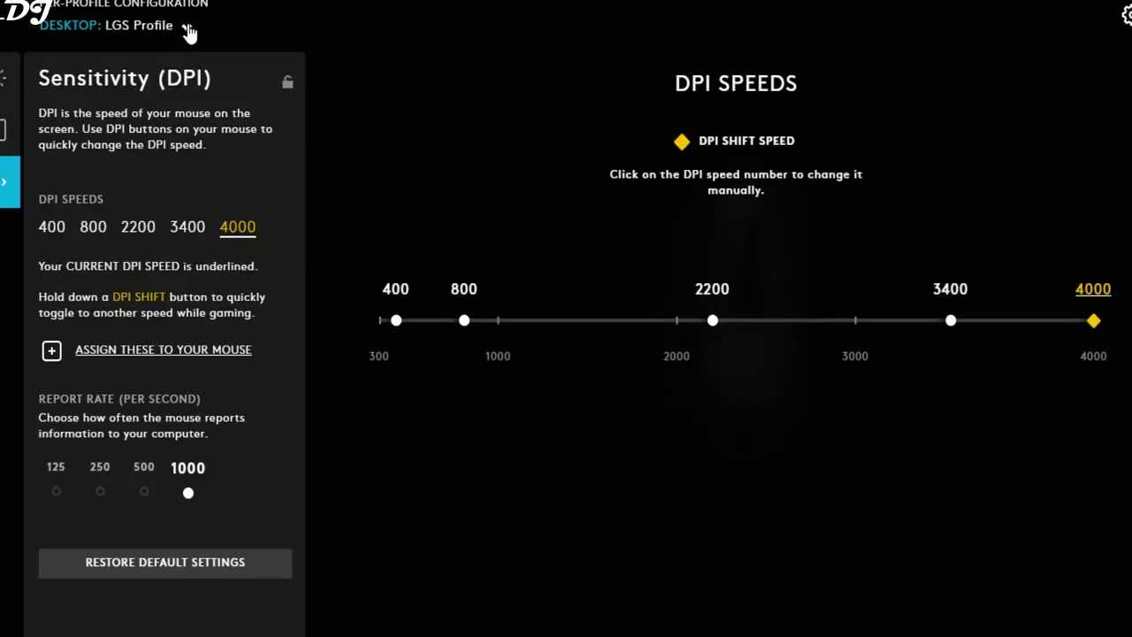
{"action": "left_click", "coordinate": [185, 27]}
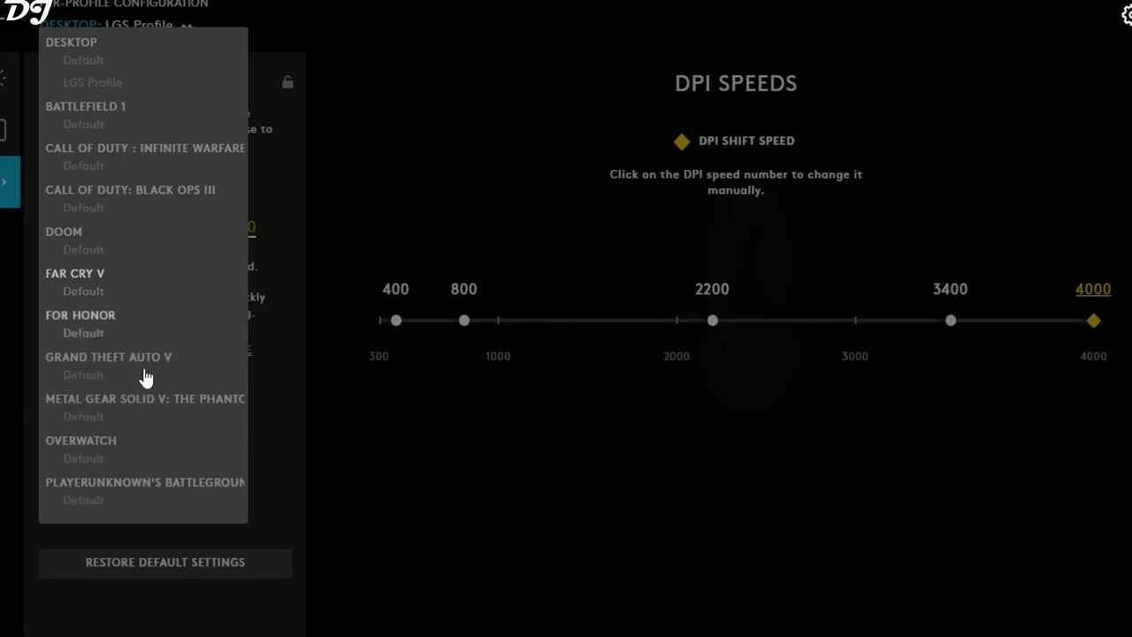
{"action": "left_click", "coordinate": [120, 457]}
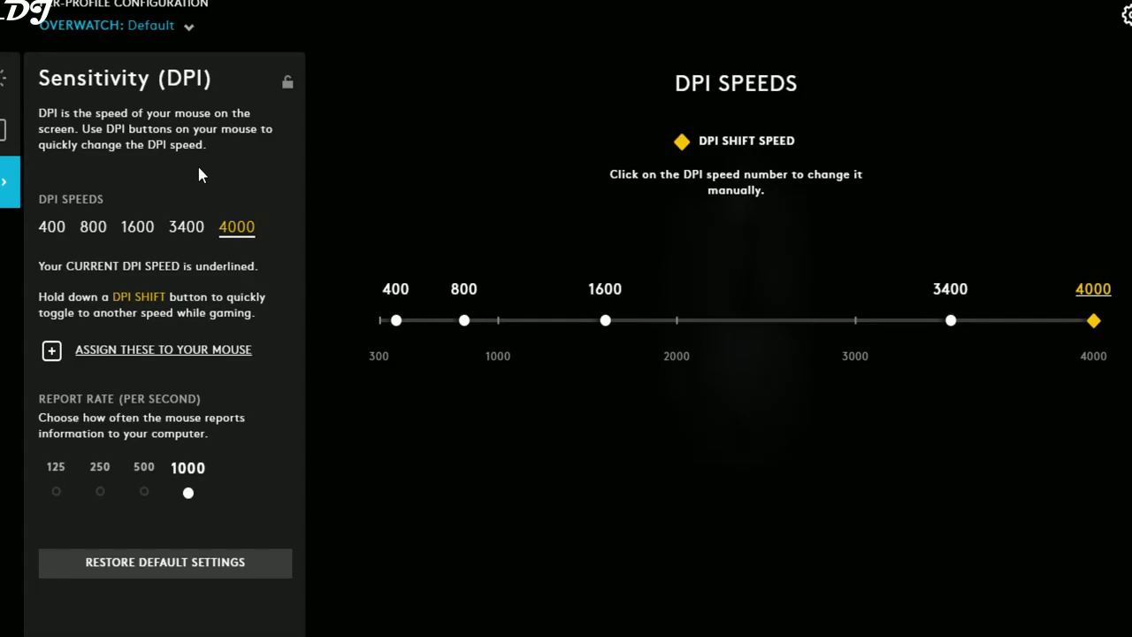
Step: Assign the R key from the KEYS list to both the DPI Up and DPI Down buttons
{"action": "left_click", "coordinate": [4, 140]}
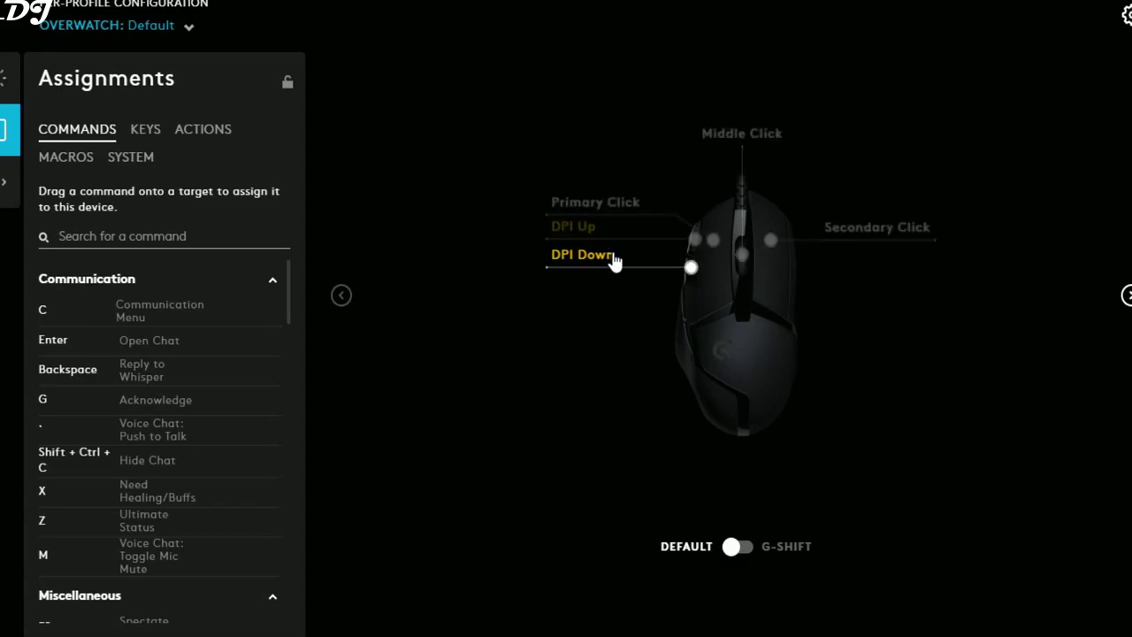
{"action": "left_click", "coordinate": [696, 245]}
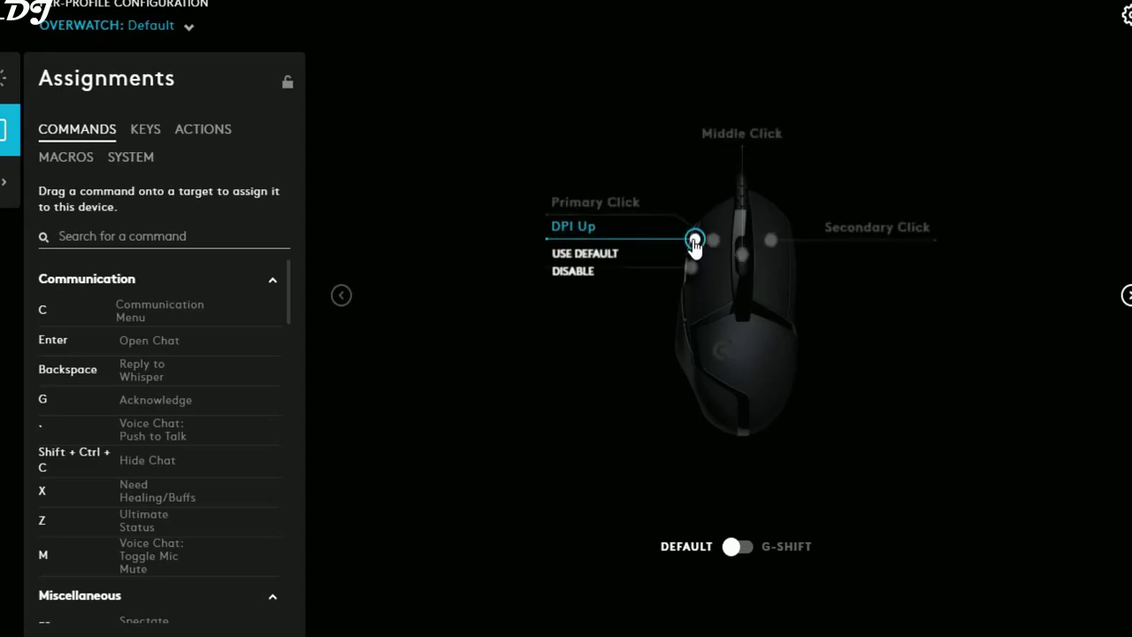
{"action": "left_click", "coordinate": [149, 133]}
{"action": "scroll", "coordinate": [118, 371], "scroll_direction": "down", "scroll_amount": 5}
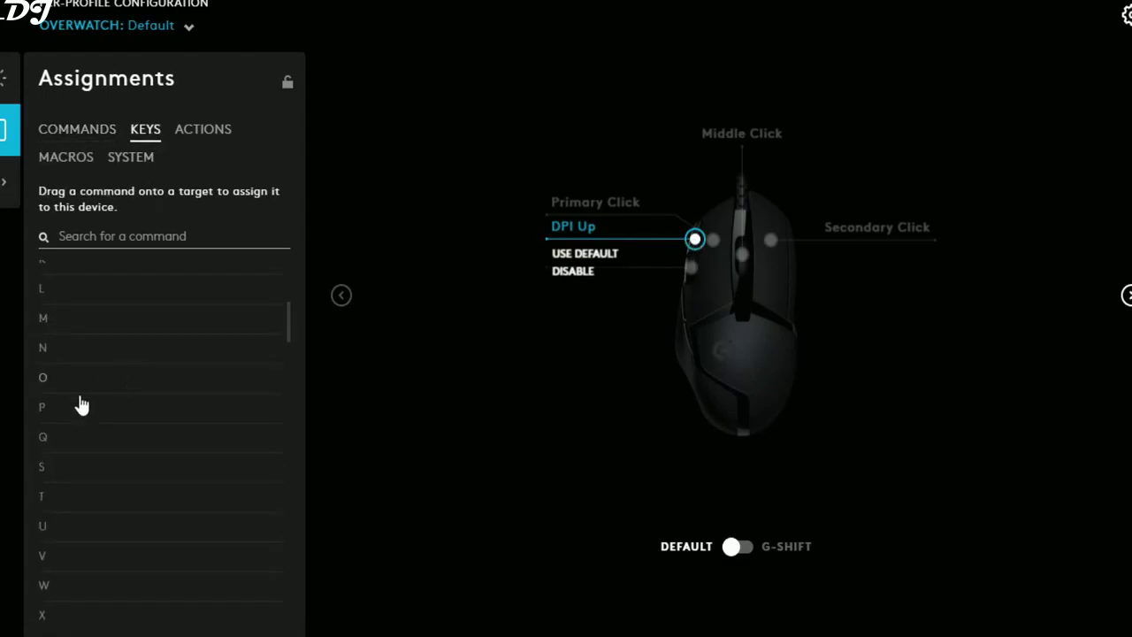
{"action": "scroll", "coordinate": [78, 429], "scroll_direction": "down", "scroll_amount": 1}
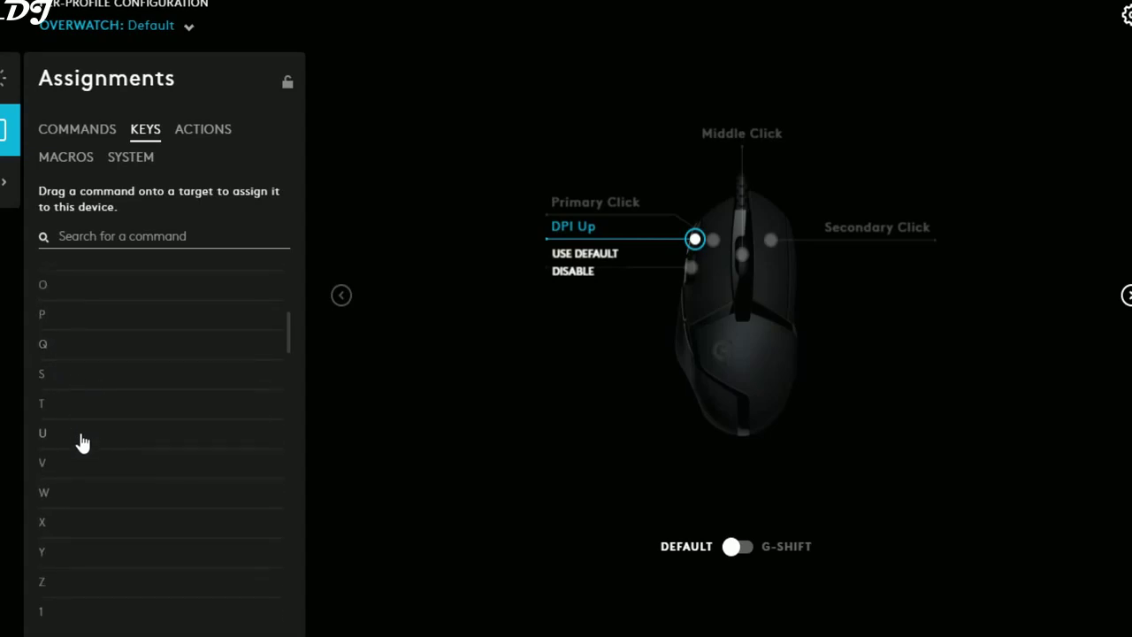
{"action": "scroll", "coordinate": [66, 451], "scroll_direction": "up", "scroll_amount": 1}
{"action": "left_click", "coordinate": [83, 424]}
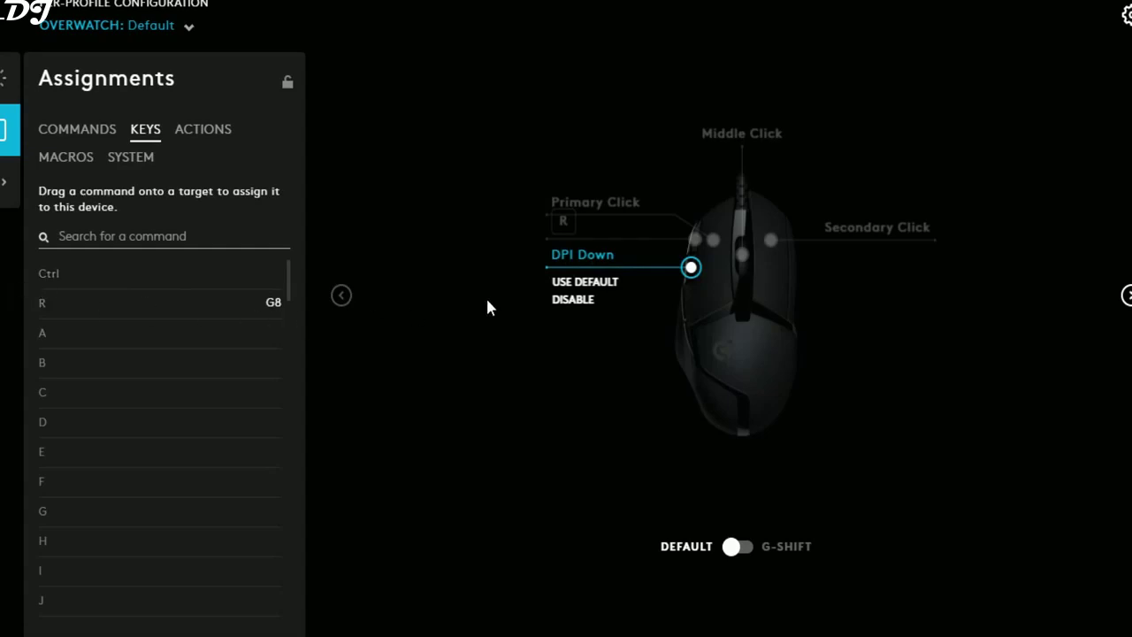
{"action": "left_click_drag", "start_coordinate": [86, 312], "coordinate": [571, 328]}
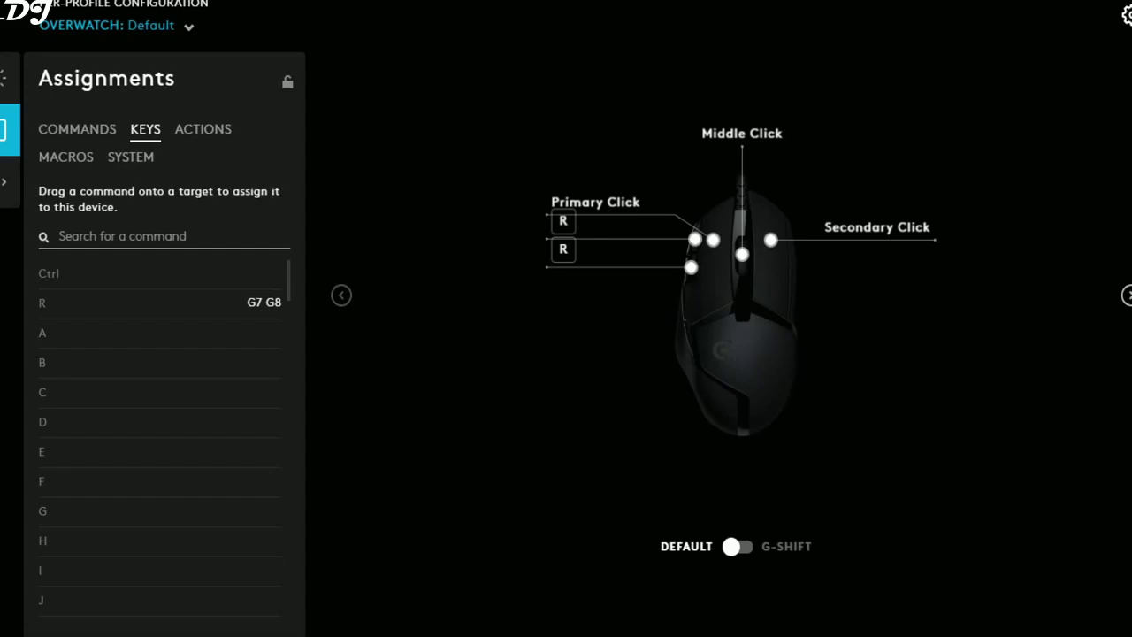
{"action": "left_click", "coordinate": [1127, 294]}
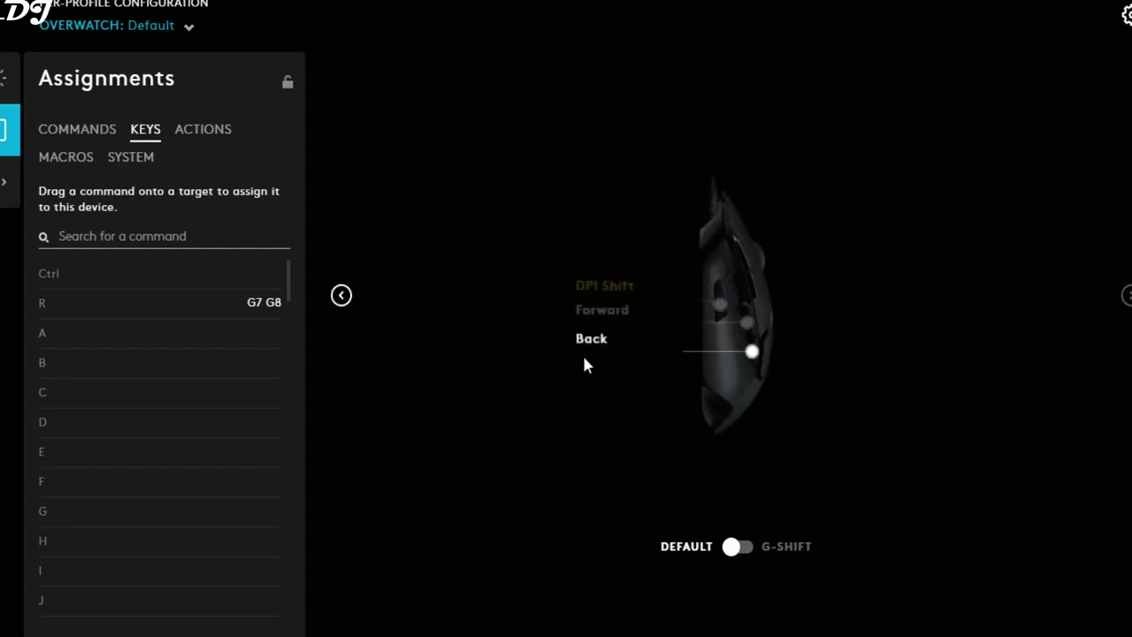
Step: Drag Ctrl from the KEYS list onto the DPI Shift side button (G6)
{"action": "left_click", "coordinate": [720, 307]}
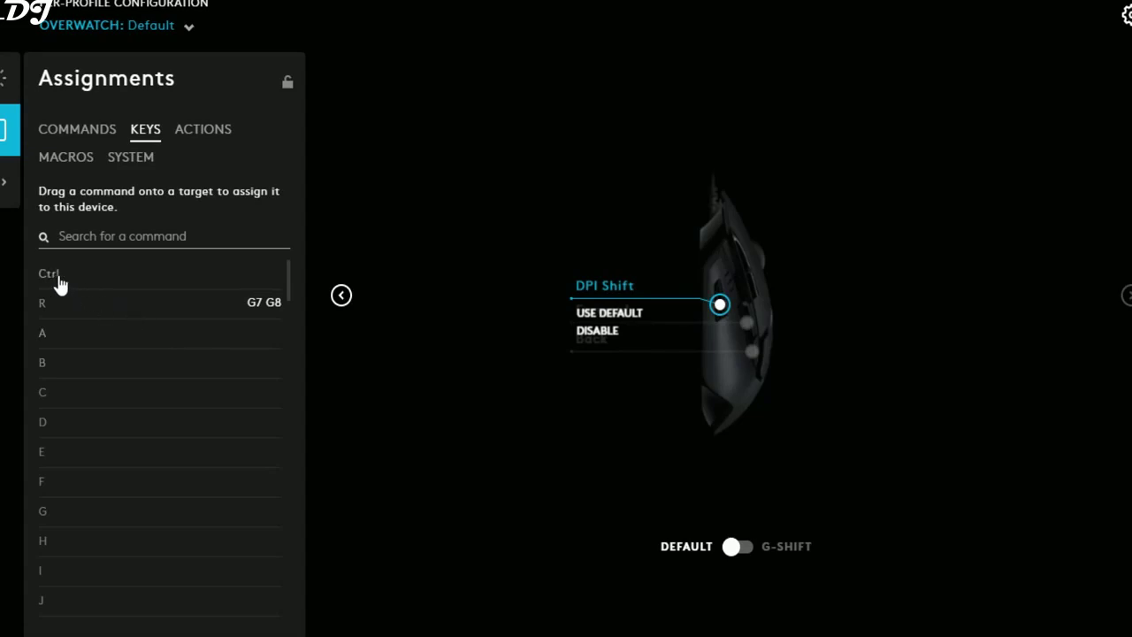
{"action": "left_click_drag", "start_coordinate": [219, 290], "coordinate": [605, 292]}
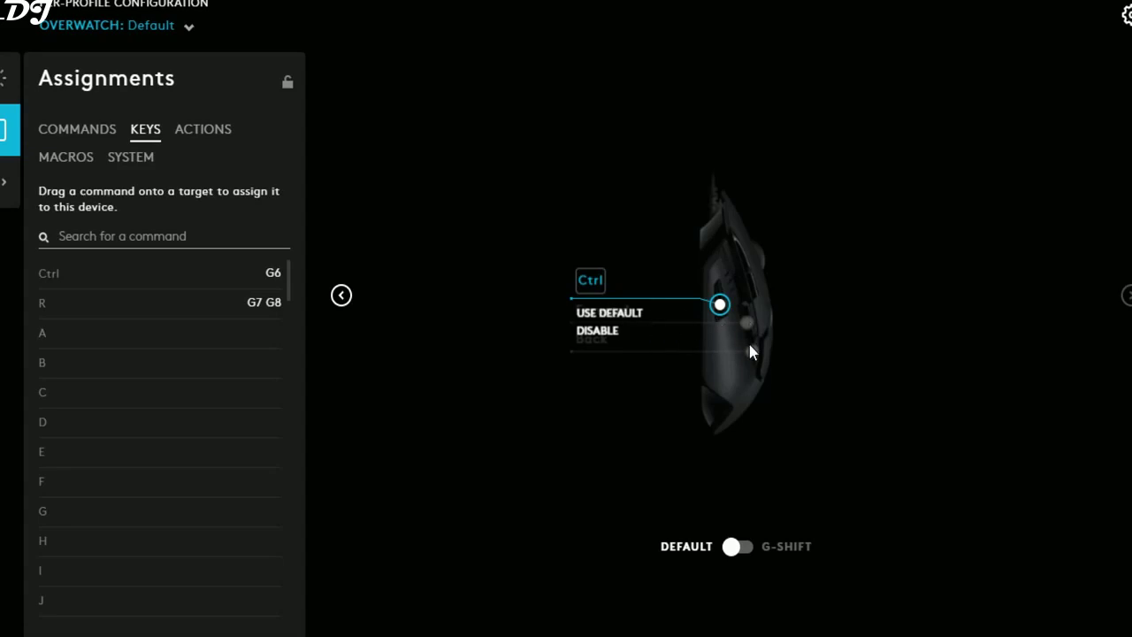
{"action": "mouse_move", "coordinate": [752, 329]}
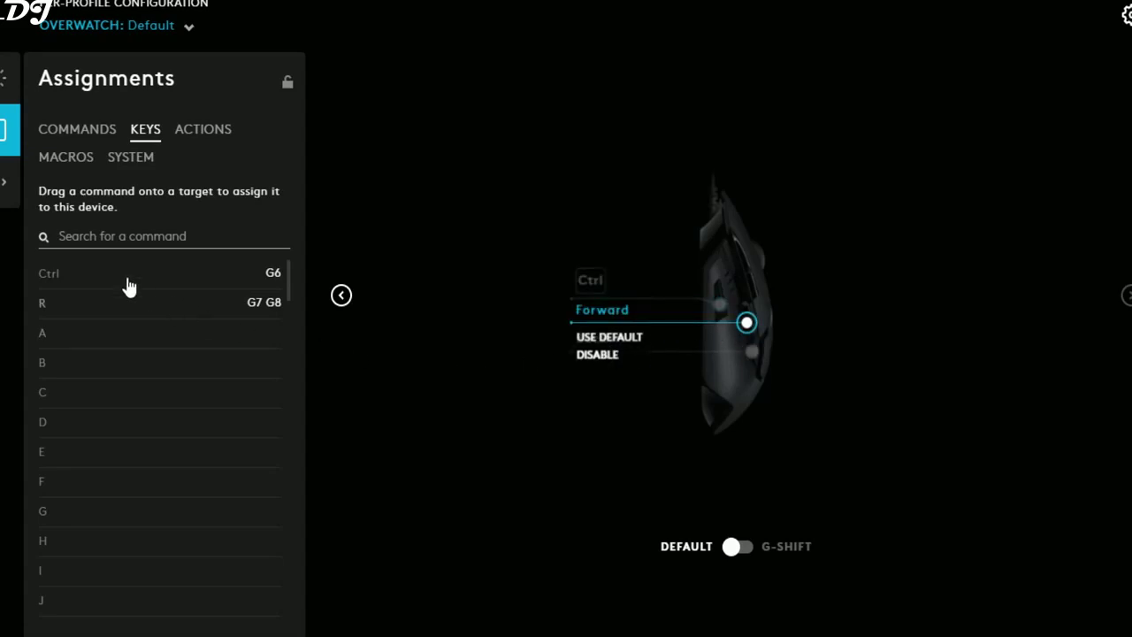
{"action": "left_click", "coordinate": [77, 128]}
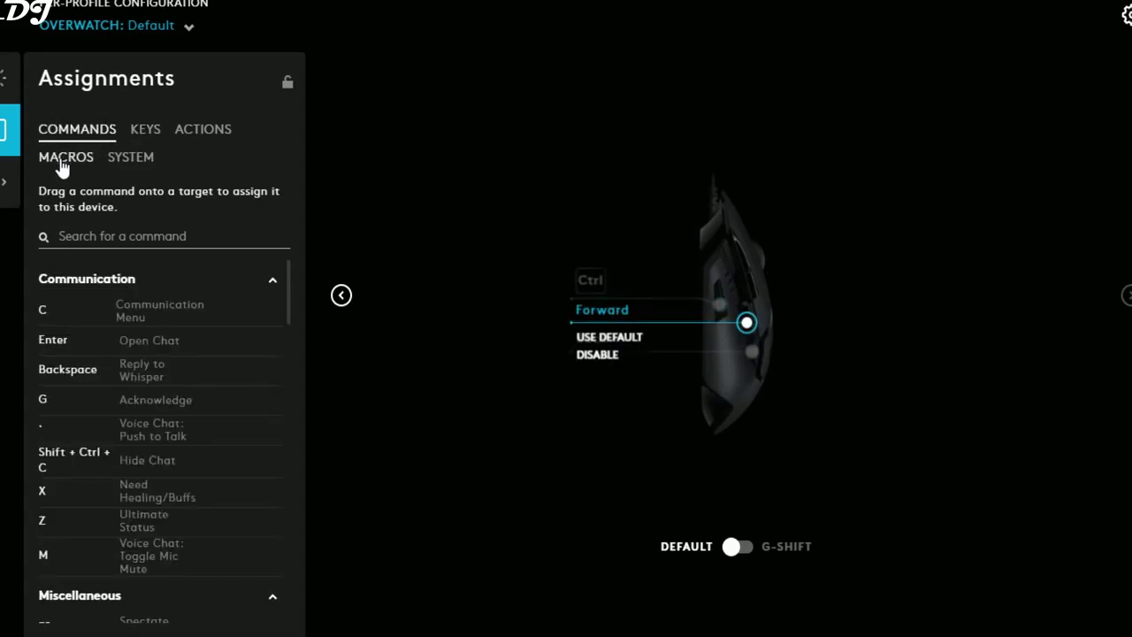
Step: Create a new macro from the Macros list and name it 'test jumpp'
{"action": "left_click", "coordinate": [66, 159]}
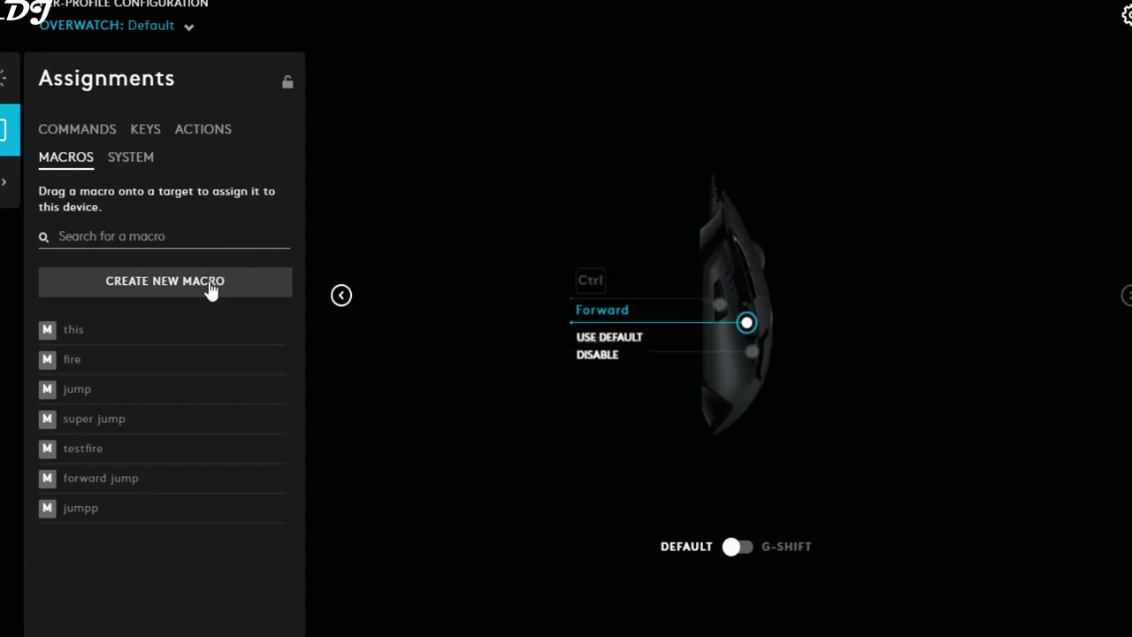
{"action": "left_click", "coordinate": [256, 291]}
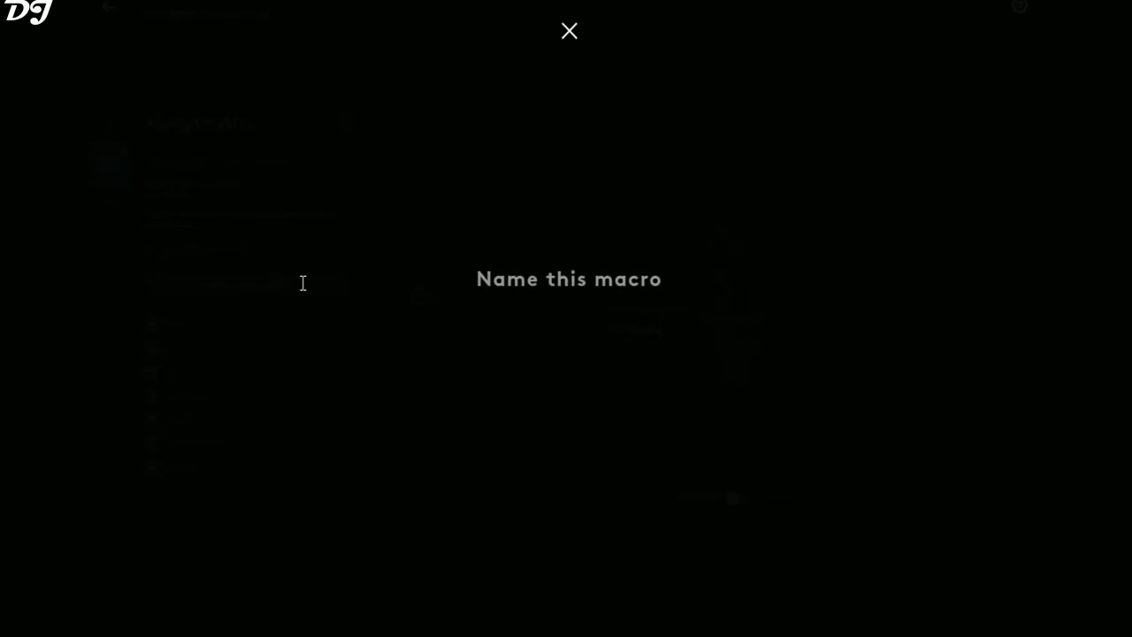
{"action": "type", "text": "test jumpp"}
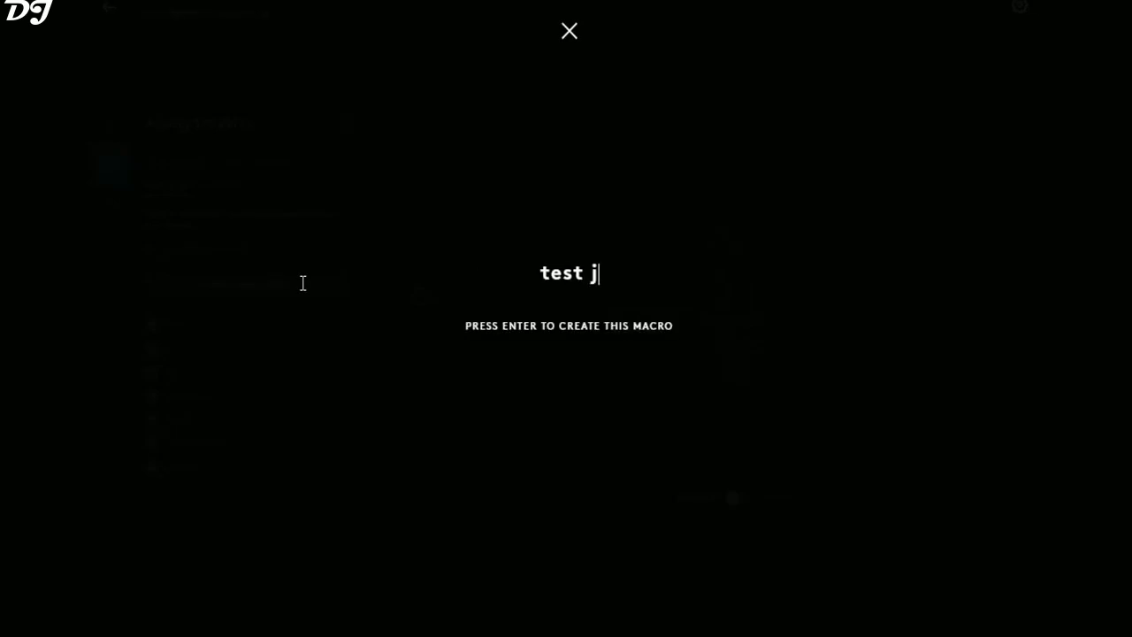
{"action": "key", "text": "Return"}
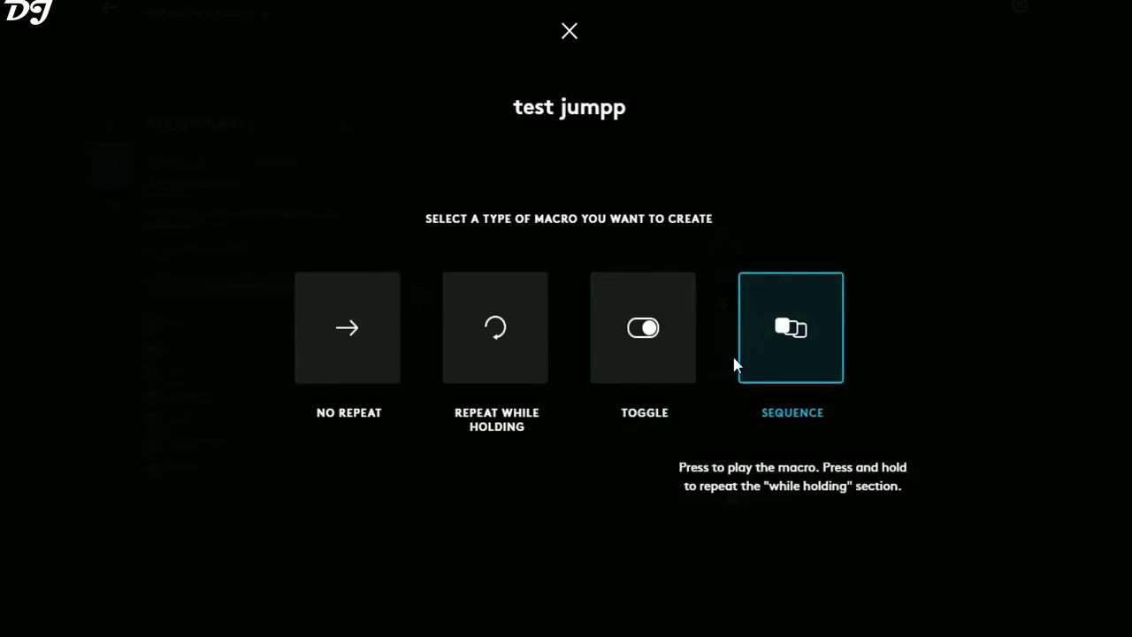
Step: Make test jumpp a No Repeat macro and record the W and Space keystrokes
{"action": "left_click", "coordinate": [801, 355]}
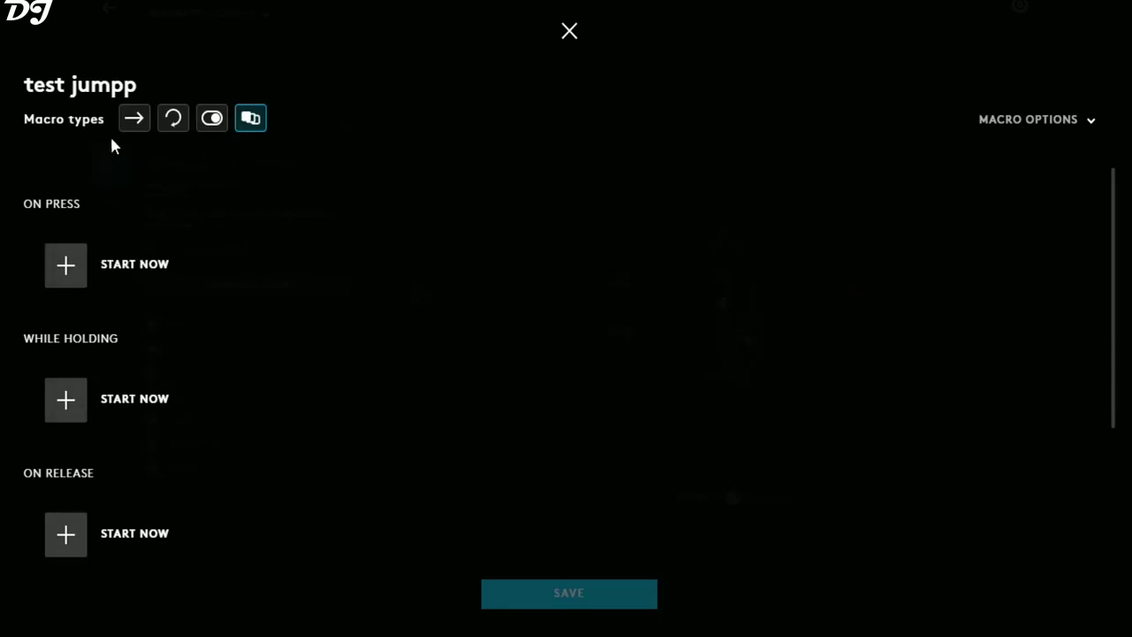
{"action": "left_click", "coordinate": [571, 31]}
{"action": "left_click", "coordinate": [323, 333]}
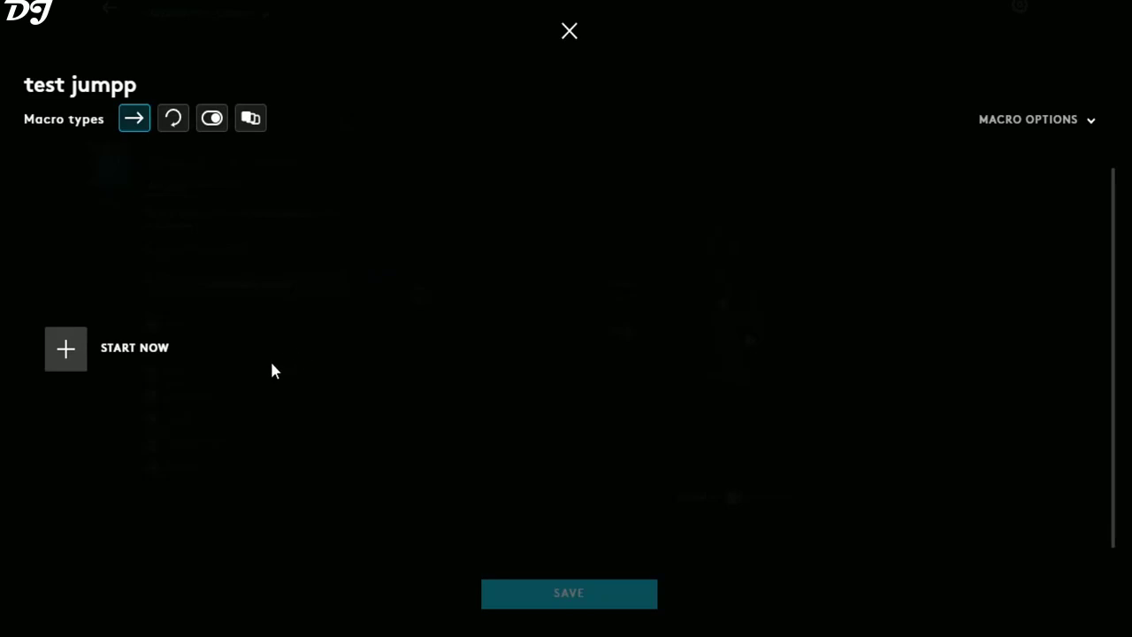
{"action": "left_click", "coordinate": [66, 370]}
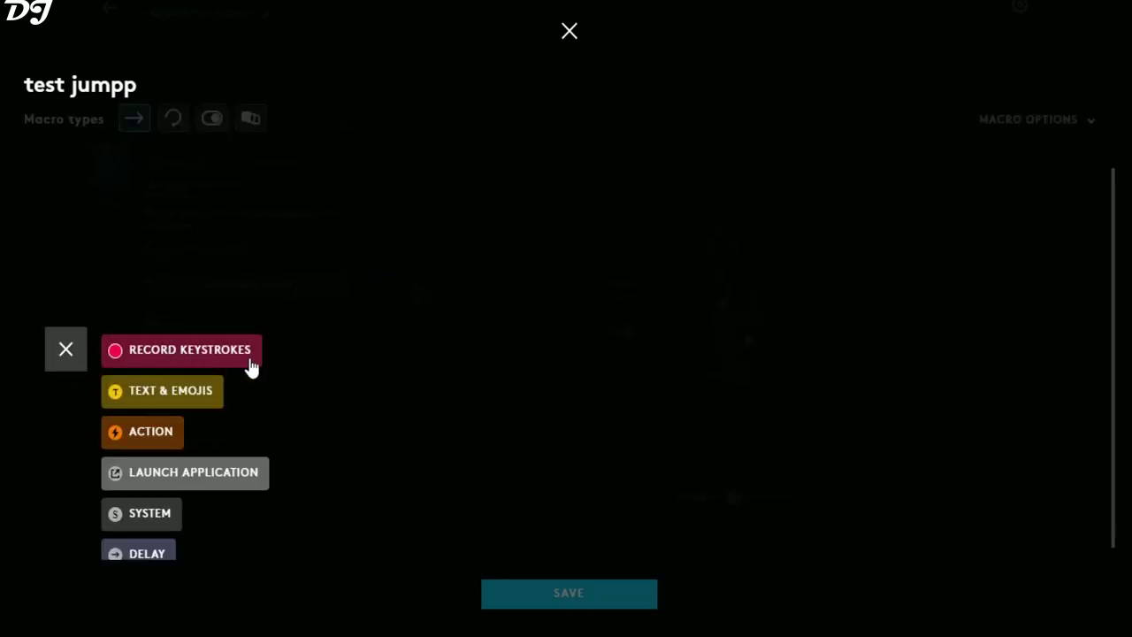
{"action": "left_click", "coordinate": [148, 354]}
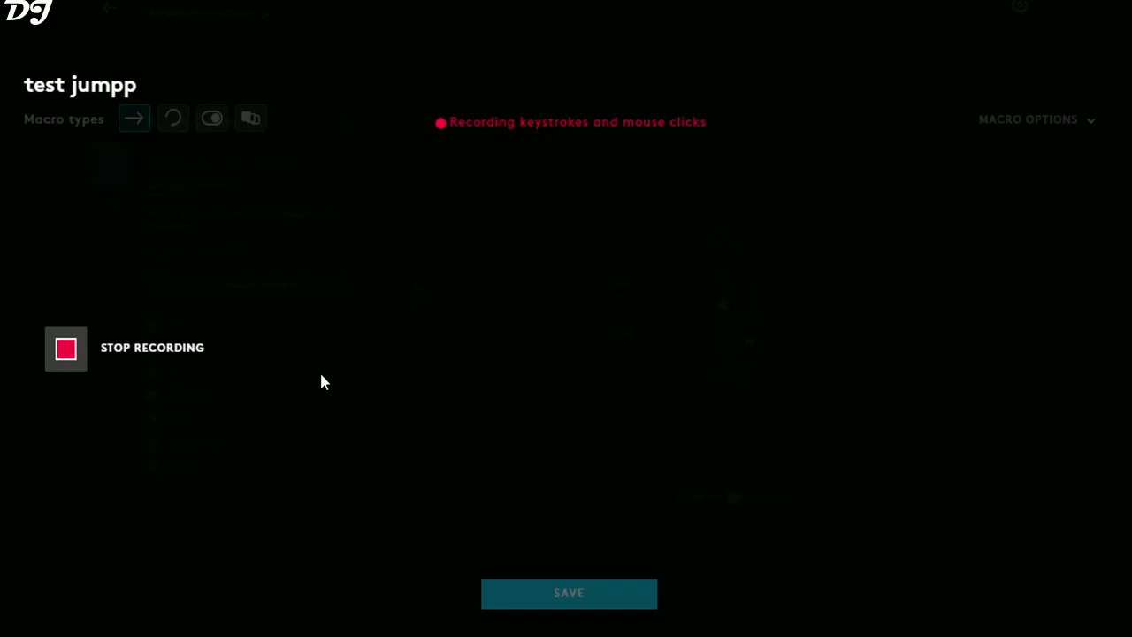
{"action": "key", "text": "w+space"}
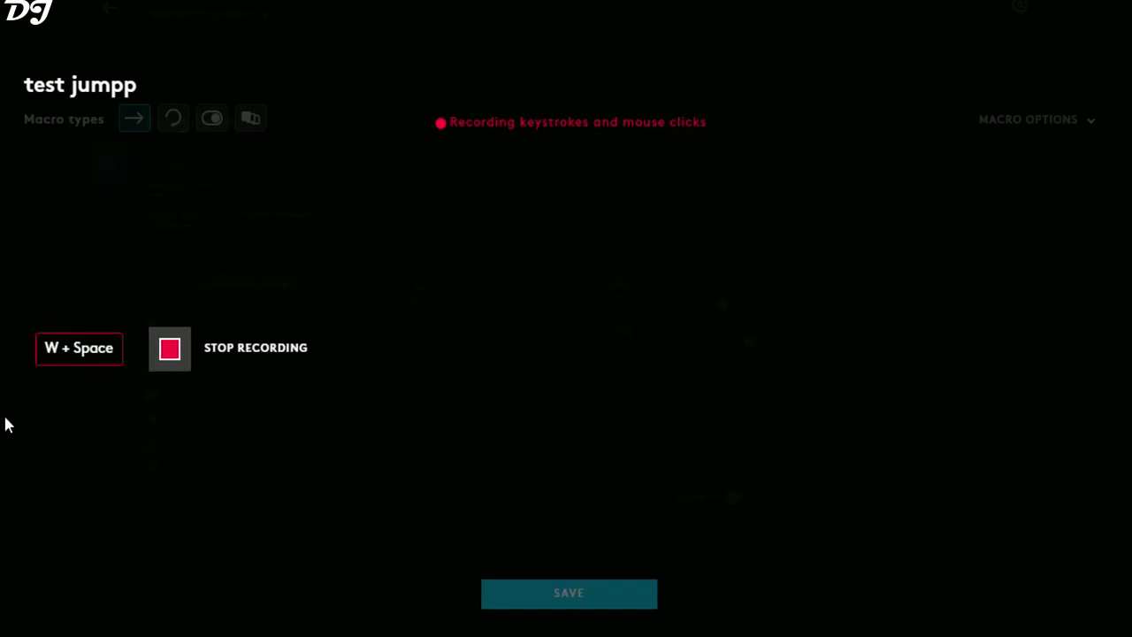
{"action": "left_click", "coordinate": [166, 354]}
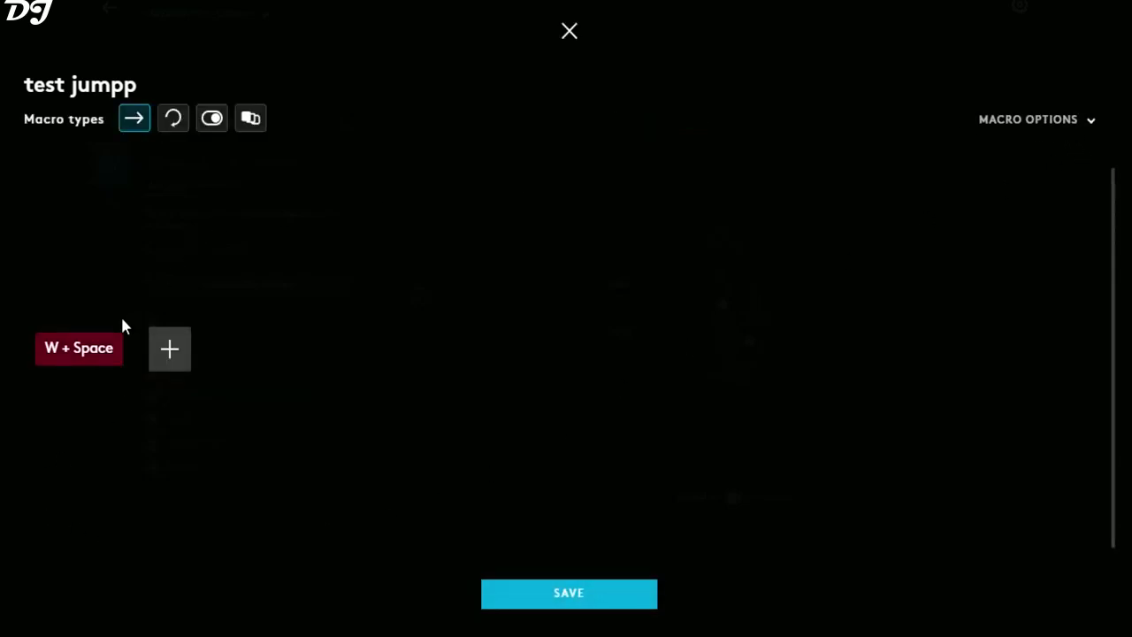
Step: Turn off Use Standard Delays and change the first 6 ms delay to 1 ms
{"action": "left_click", "coordinate": [1092, 132]}
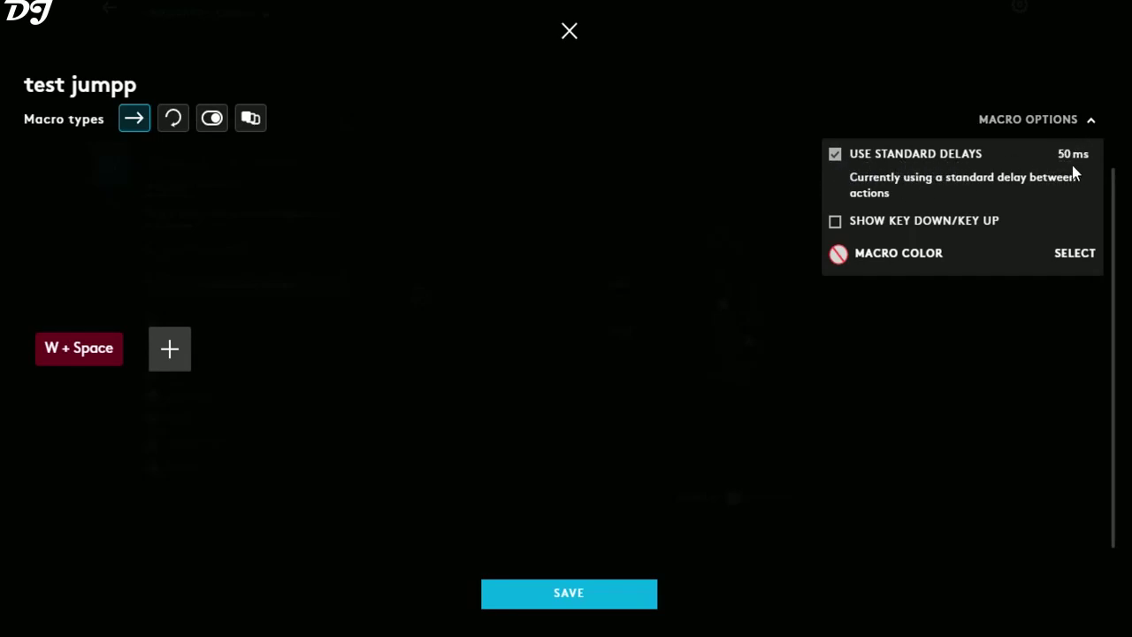
{"action": "left_click", "coordinate": [835, 154]}
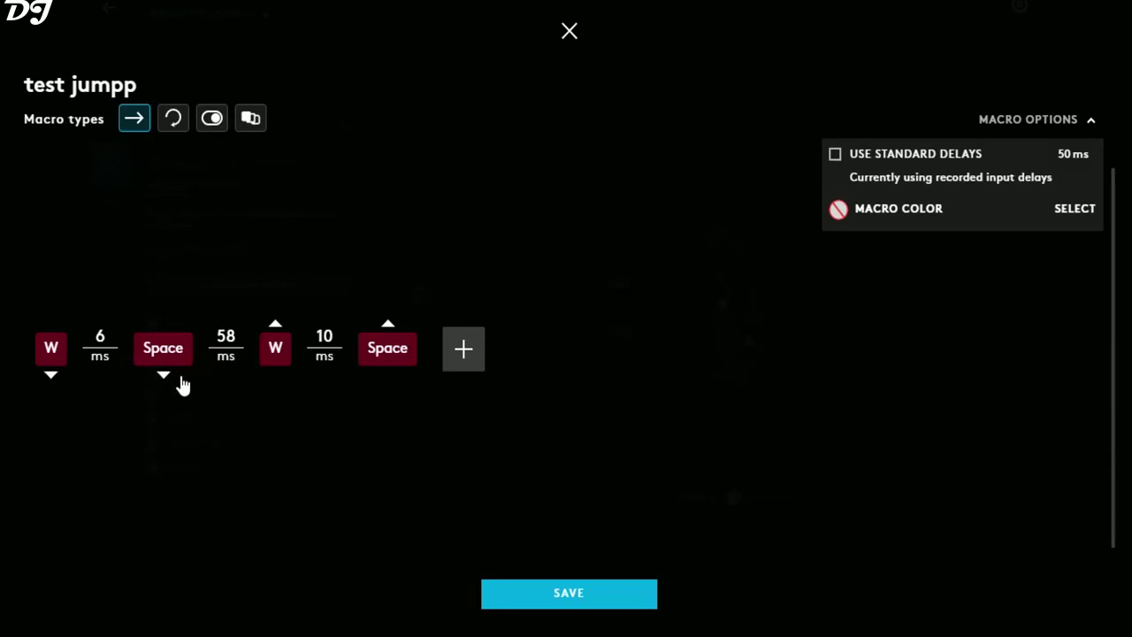
{"action": "left_click", "coordinate": [105, 339]}
{"action": "double_click", "coordinate": [105, 339]}
{"action": "type", "text": "1"}
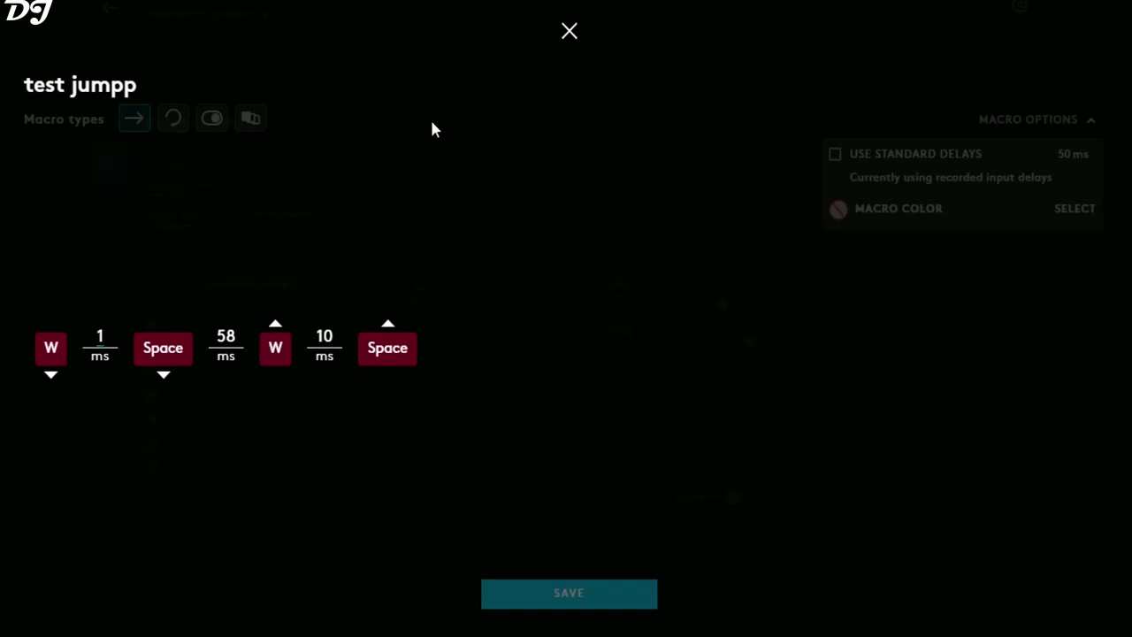
{"action": "key", "text": "Tab"}
Step: Save the test jumpp macro and drag it onto the G5 side button
{"action": "left_click", "coordinate": [70, 282]}
{"action": "left_click", "coordinate": [593, 597]}
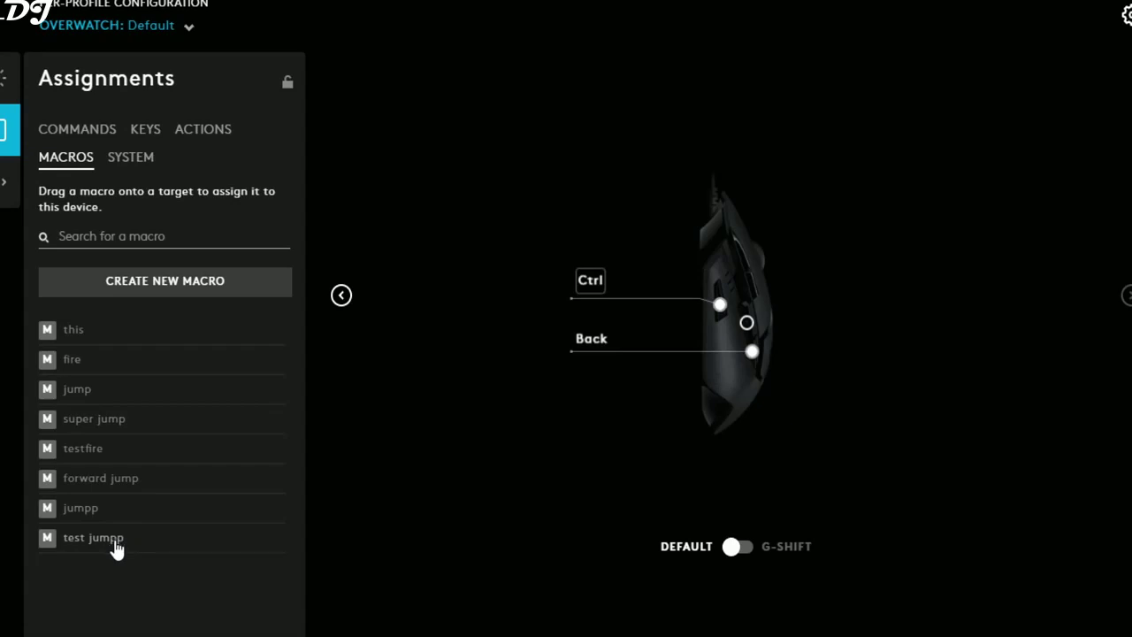
{"action": "left_click_drag", "start_coordinate": [117, 548], "coordinate": [746, 322]}
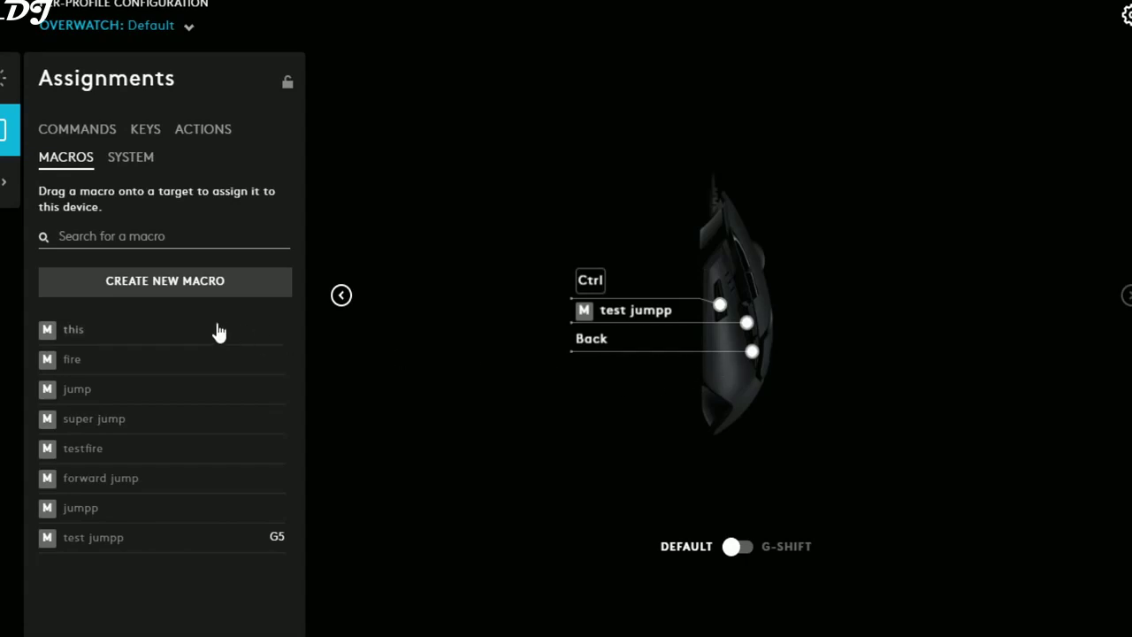
Step: Create a new macro named 'test shooting' and make it a Toggle macro
{"action": "left_click", "coordinate": [192, 295]}
{"action": "type", "text": "tes"}
{"action": "key", "text": "BackSpace"}
{"action": "key", "text": "BackSpace"}
{"action": "key", "text": "BackSpace"}
{"action": "type", "text": "t"}
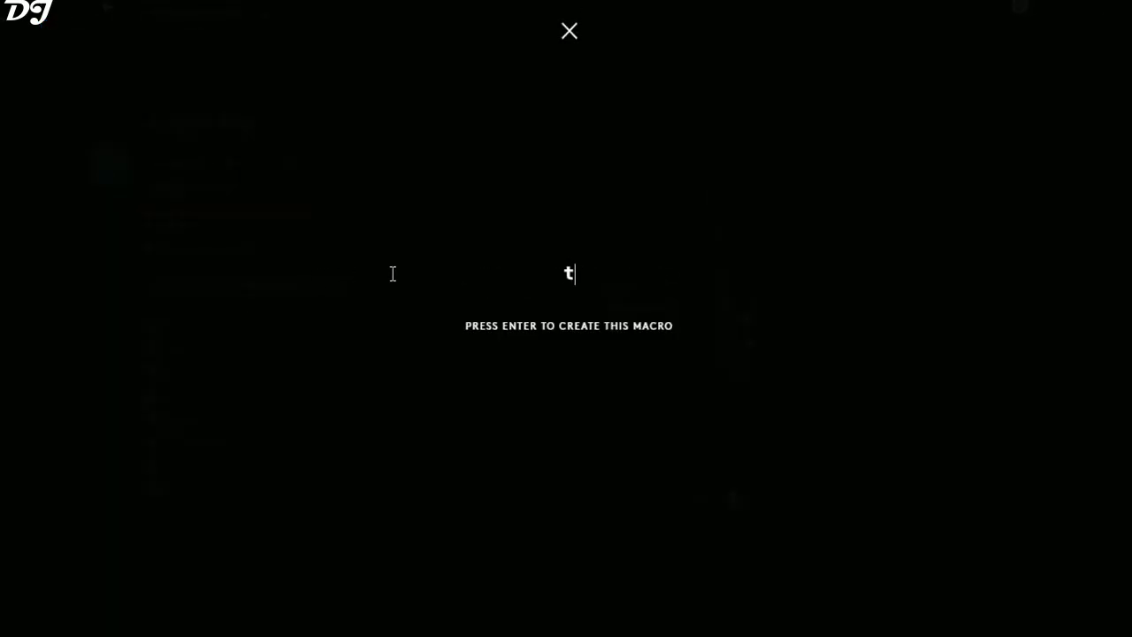
{"action": "type", "text": "est shooting"}
{"action": "key", "text": "Return"}
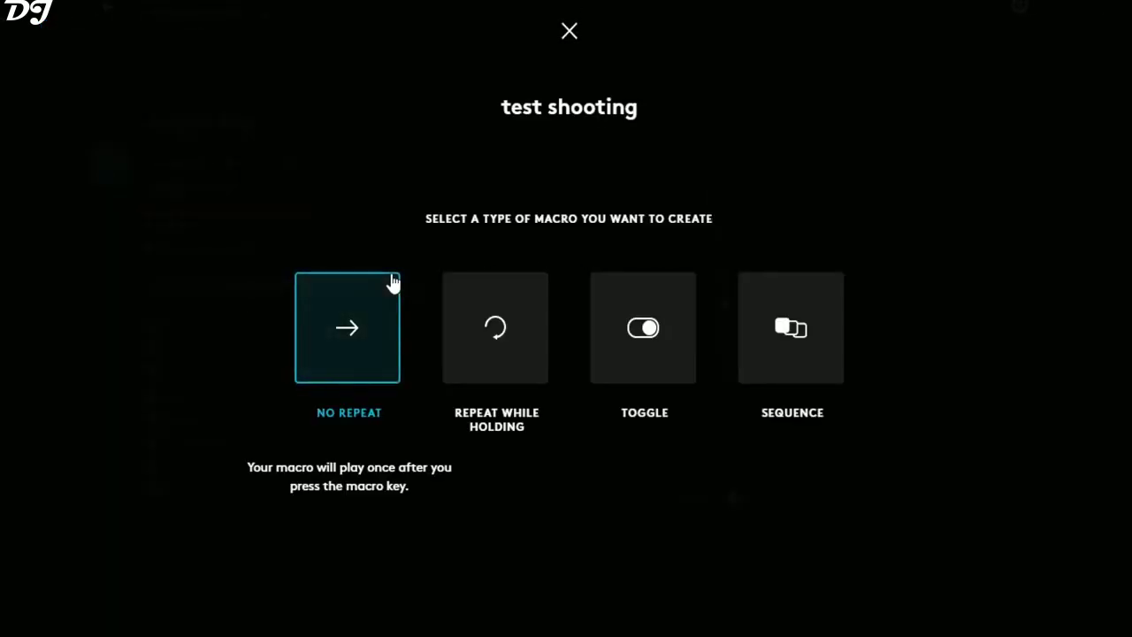
{"action": "left_click", "coordinate": [628, 362]}
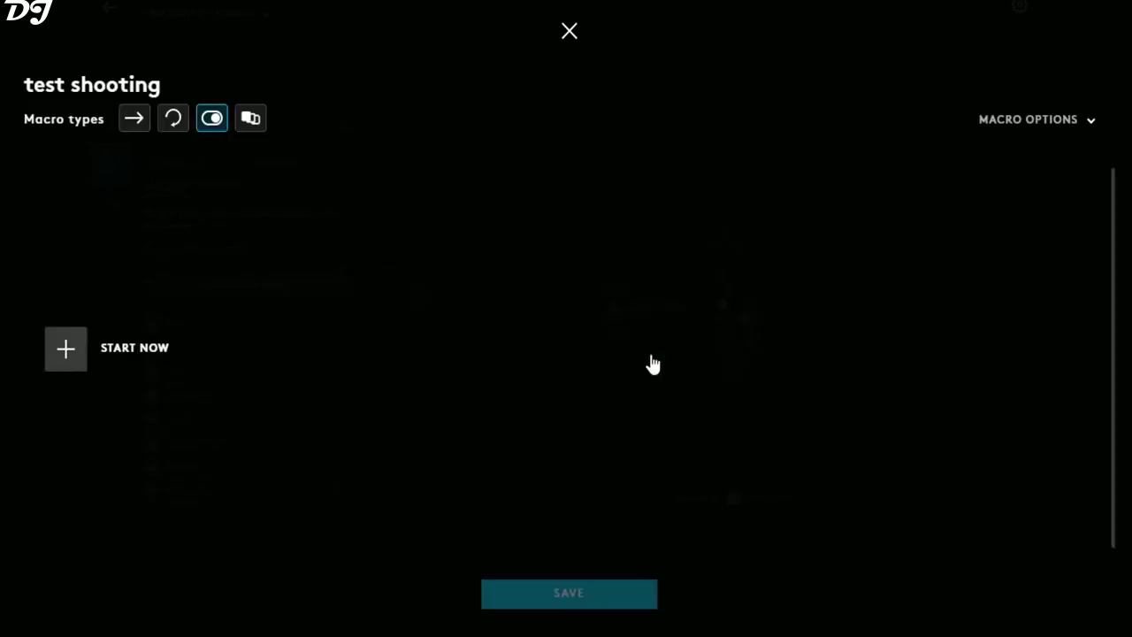
Step: Record mouse clicks, then delete the extra entries, leaving a single mouse-down
{"action": "left_click", "coordinate": [66, 354]}
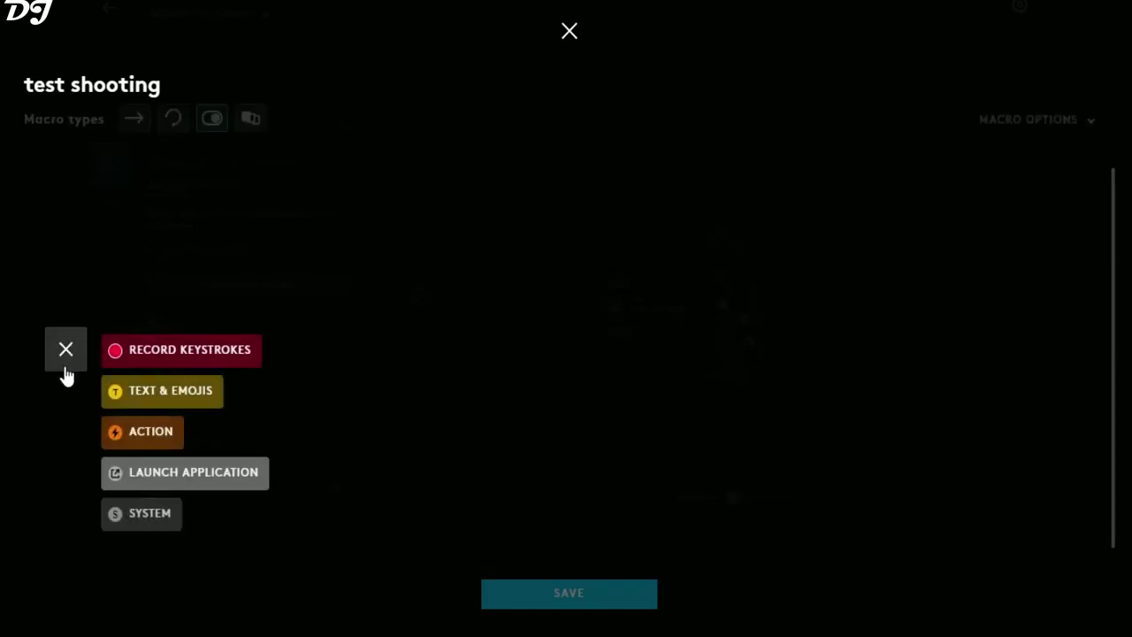
{"action": "left_click", "coordinate": [234, 359]}
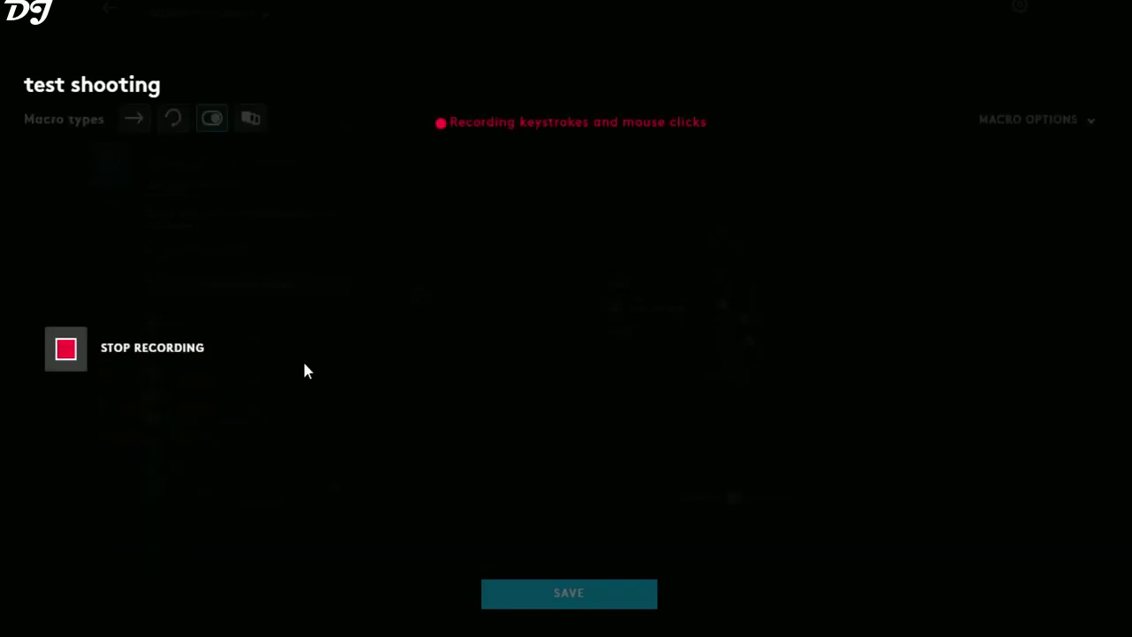
{"action": "double_click", "coordinate": [305, 322]}
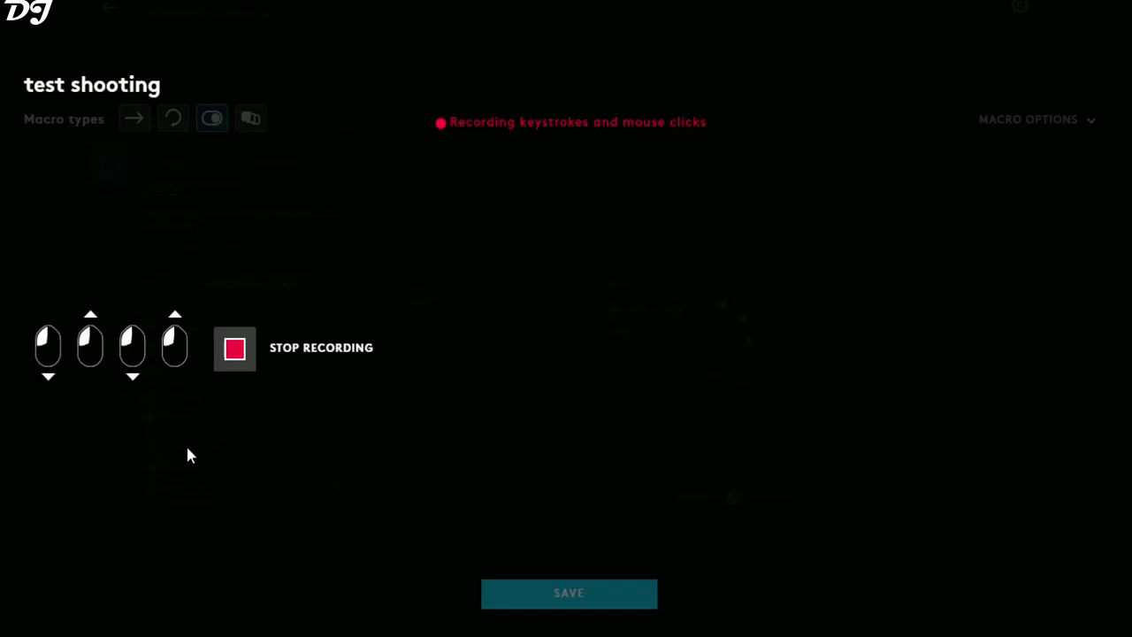
{"action": "left_click", "coordinate": [233, 364]}
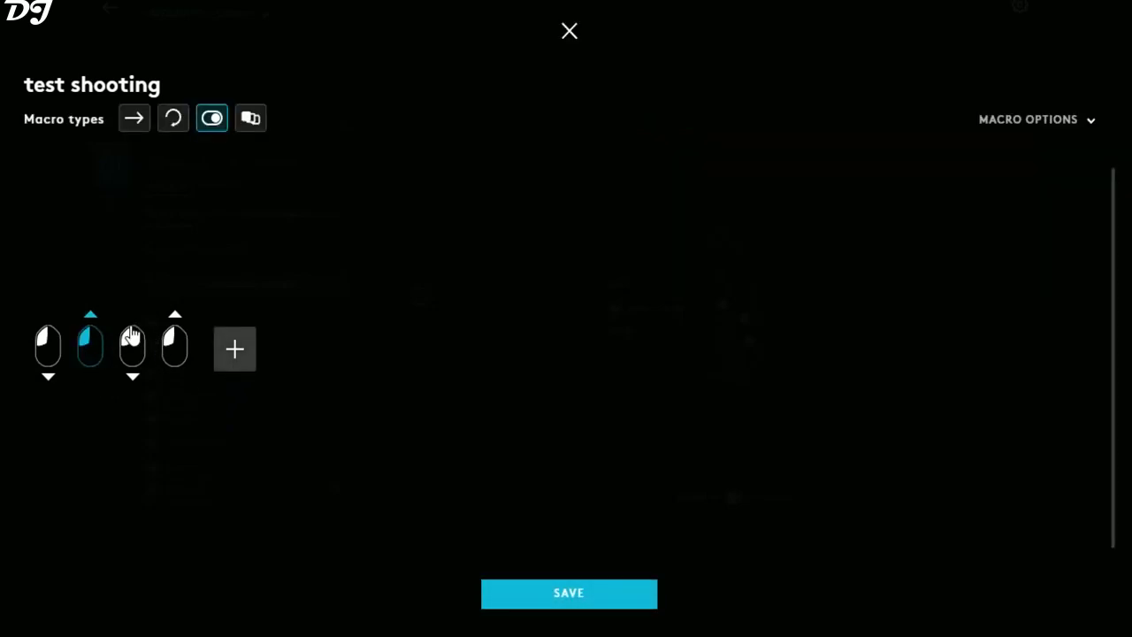
{"action": "key", "text": "Delete"}
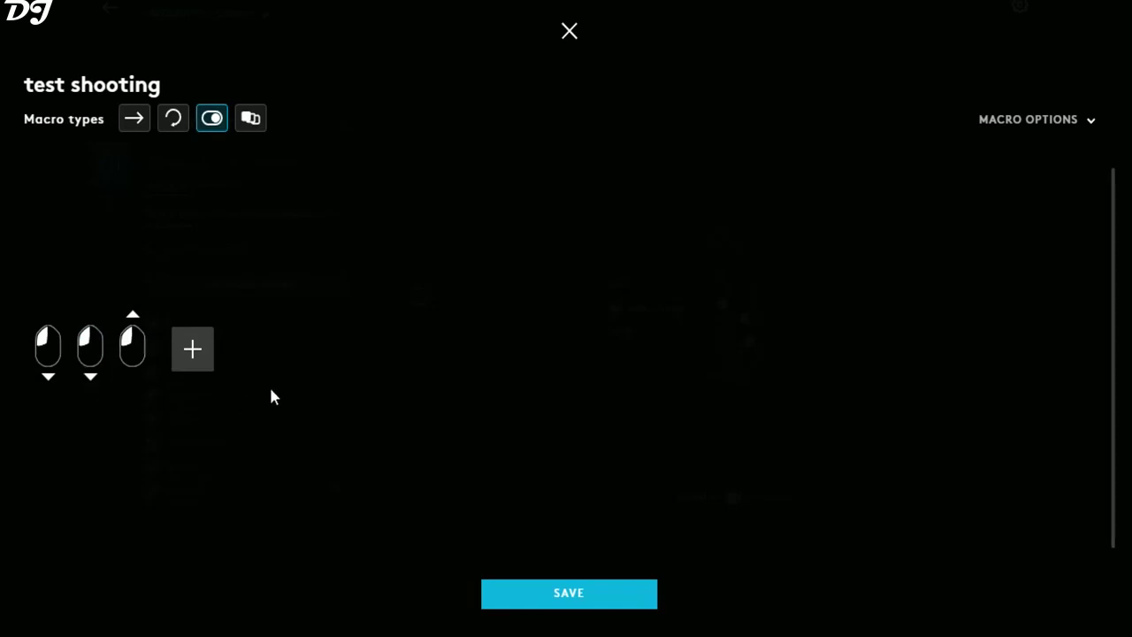
{"action": "left_click", "coordinate": [89, 365]}
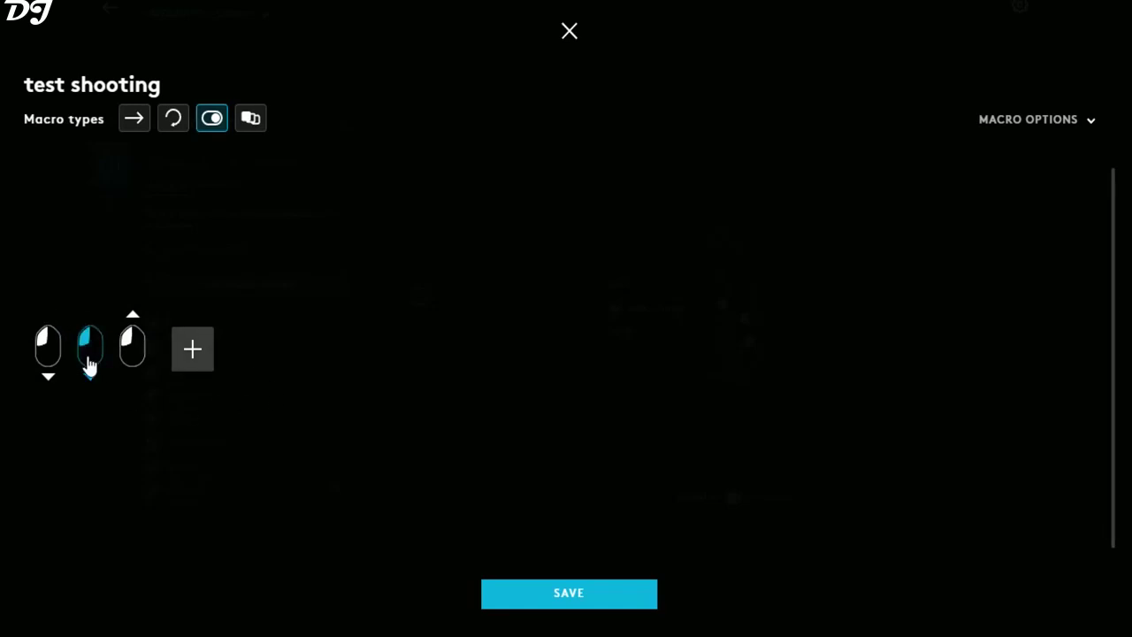
{"action": "key", "text": "Delete"}
{"action": "left_click", "coordinate": [89, 364]}
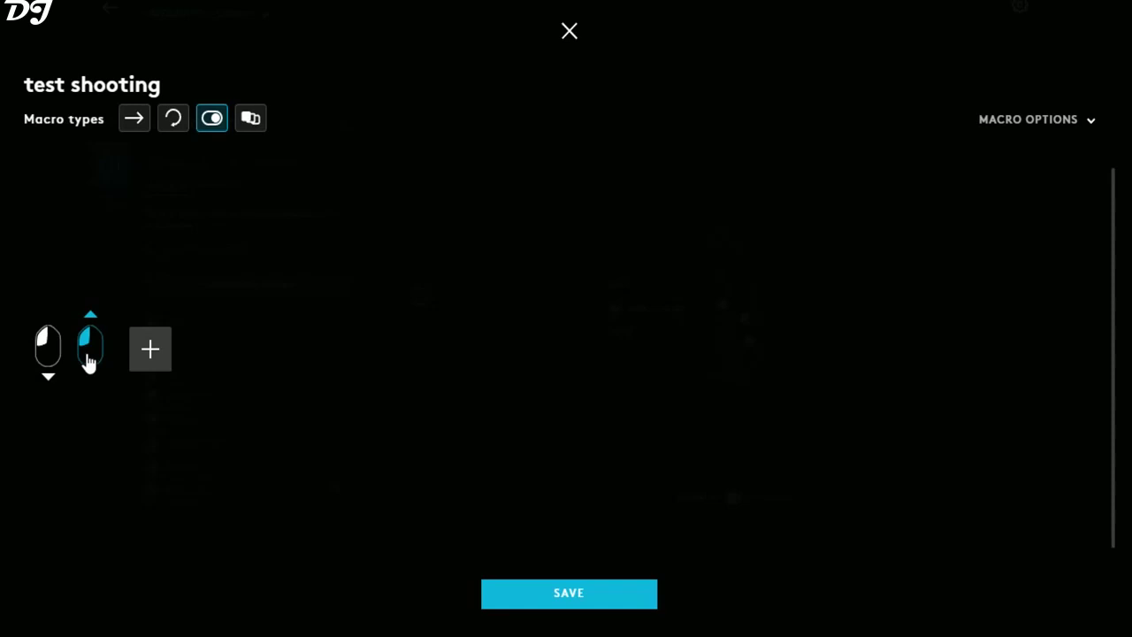
{"action": "key", "text": "Delete"}
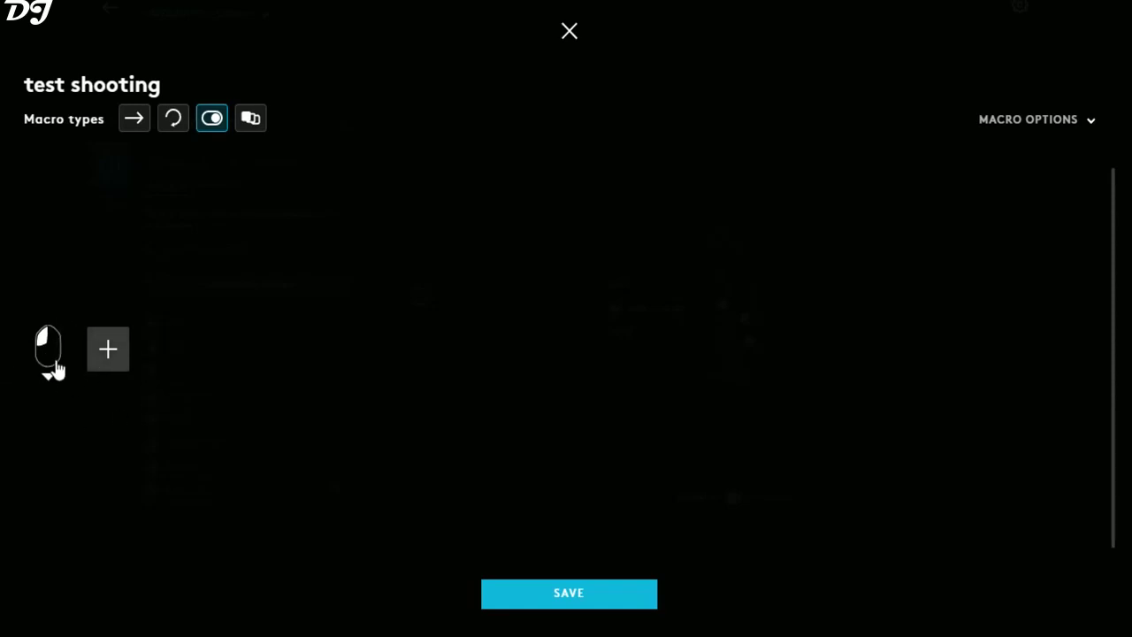
Step: Turn off Use Standard Delays and save the macro, accepting the missing mouse-up warning
{"action": "left_click", "coordinate": [1068, 121]}
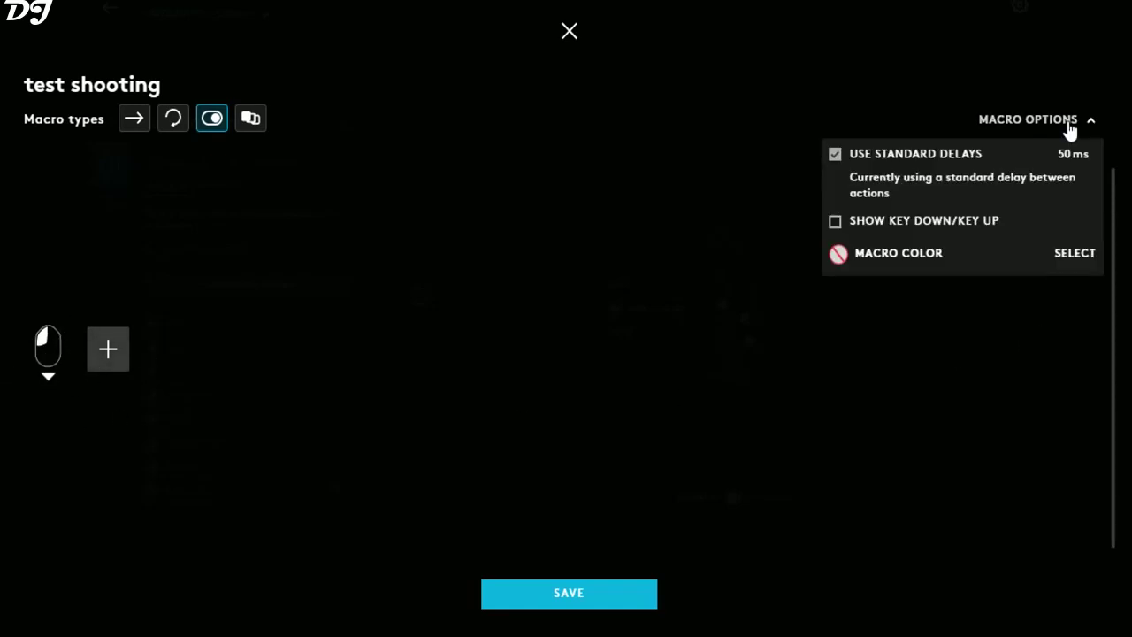
{"action": "left_click", "coordinate": [837, 172]}
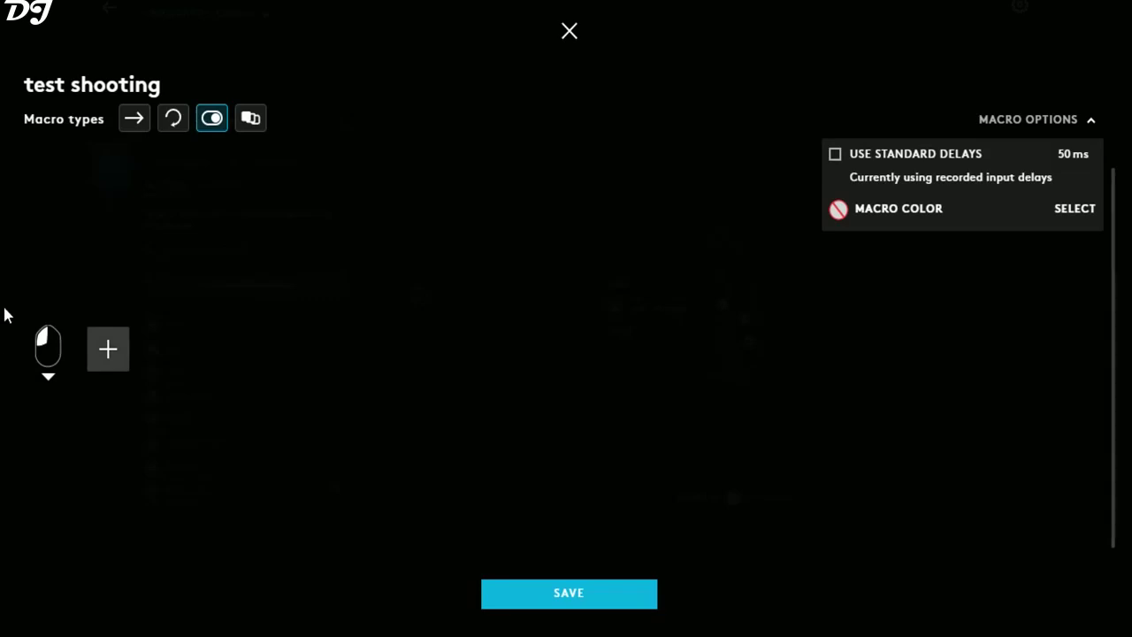
{"action": "left_click", "coordinate": [594, 607]}
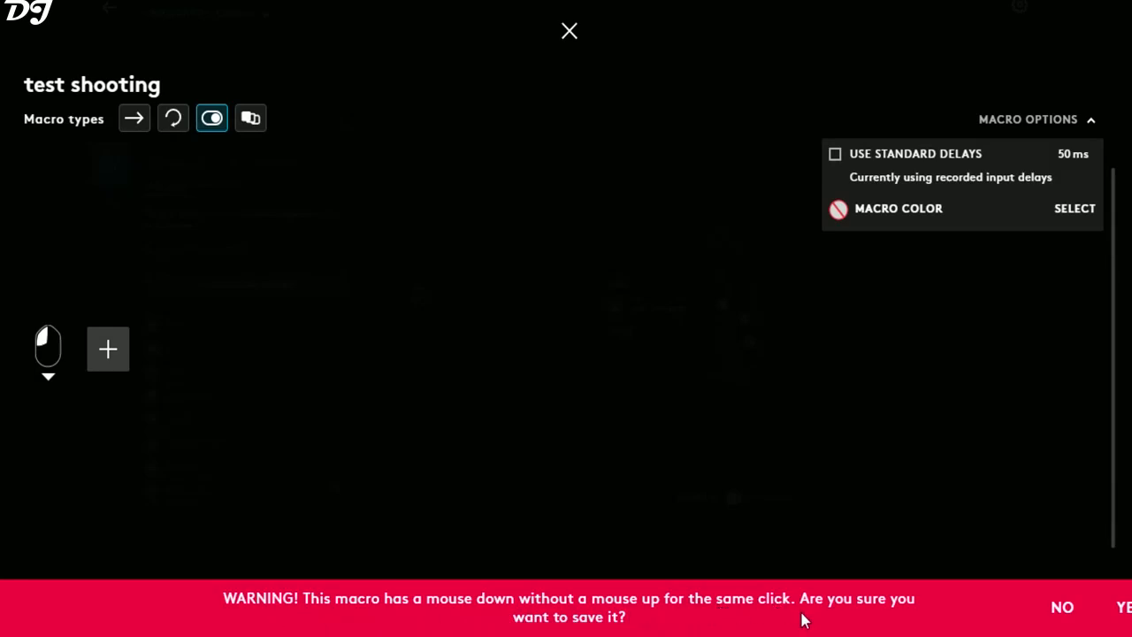
{"action": "left_click", "coordinate": [1123, 609]}
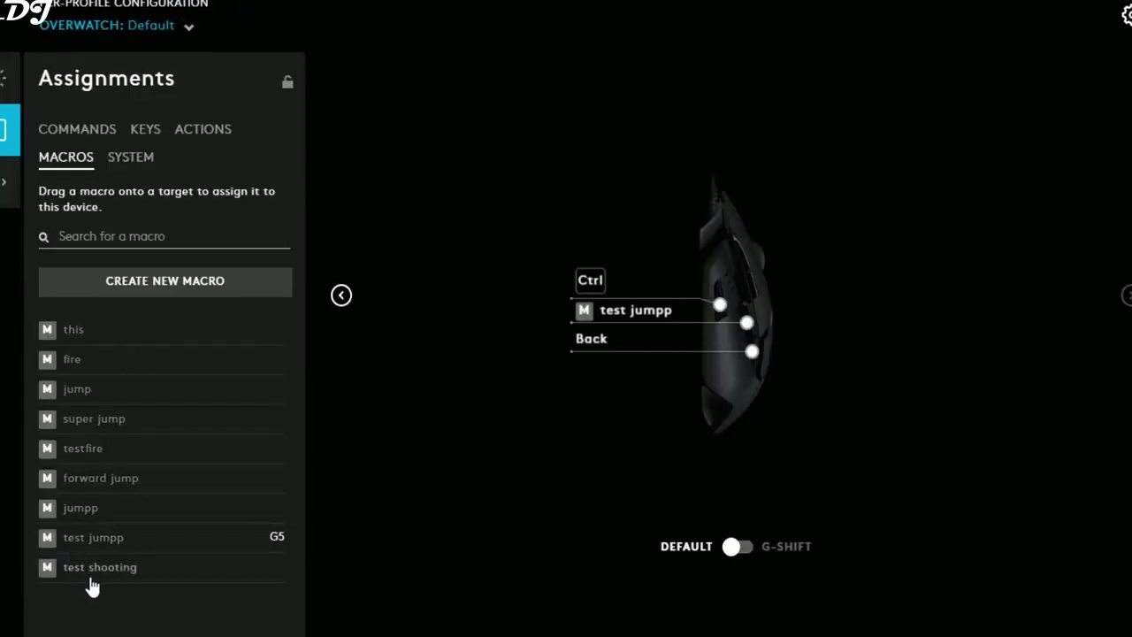
Step: Drag the 'test shooting' macro onto the G4 side button, replacing Back
{"action": "left_click_drag", "start_coordinate": [118, 574], "coordinate": [754, 361]}
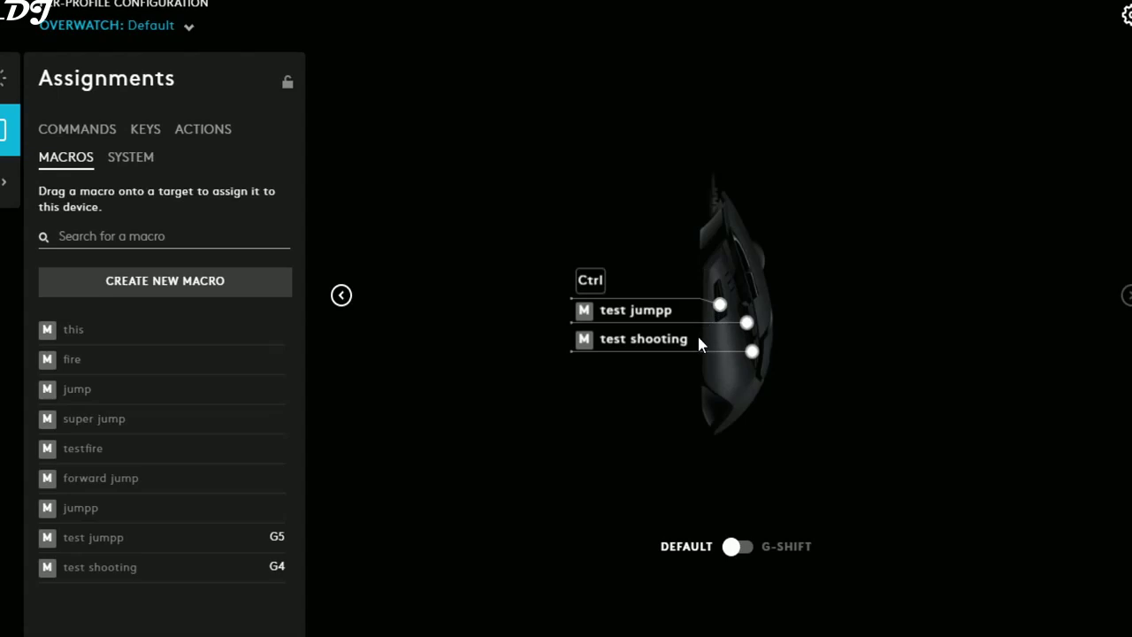
Step: Turn the mouse view to show its DPI Shift, Forward and Back side buttons
{"action": "left_click", "coordinate": [342, 294]}
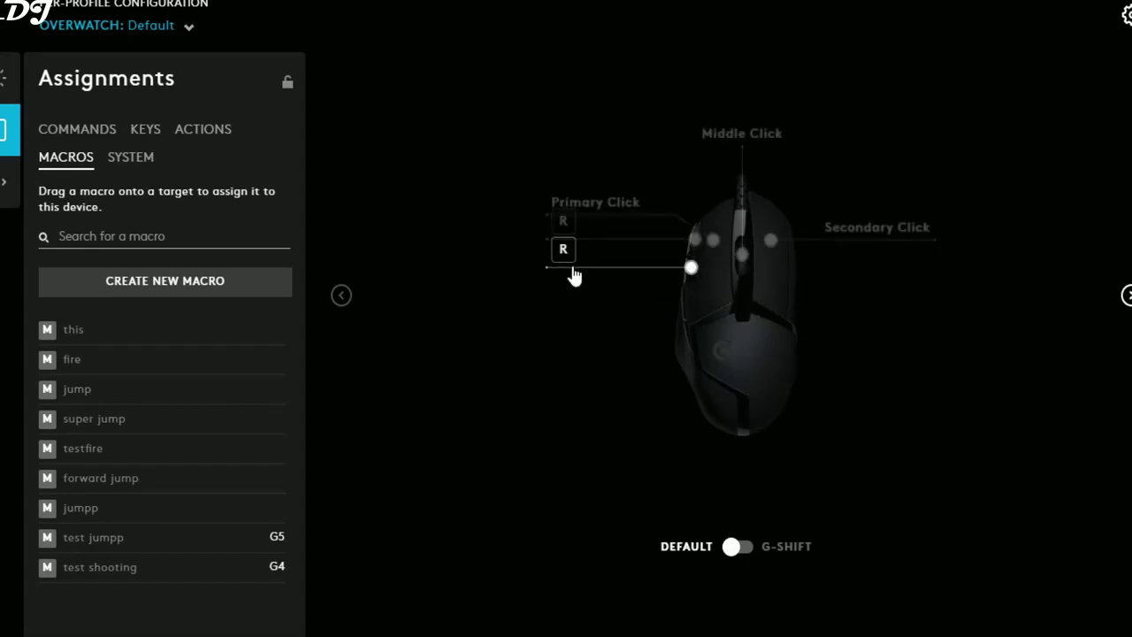
{"action": "left_click", "coordinate": [1124, 296]}
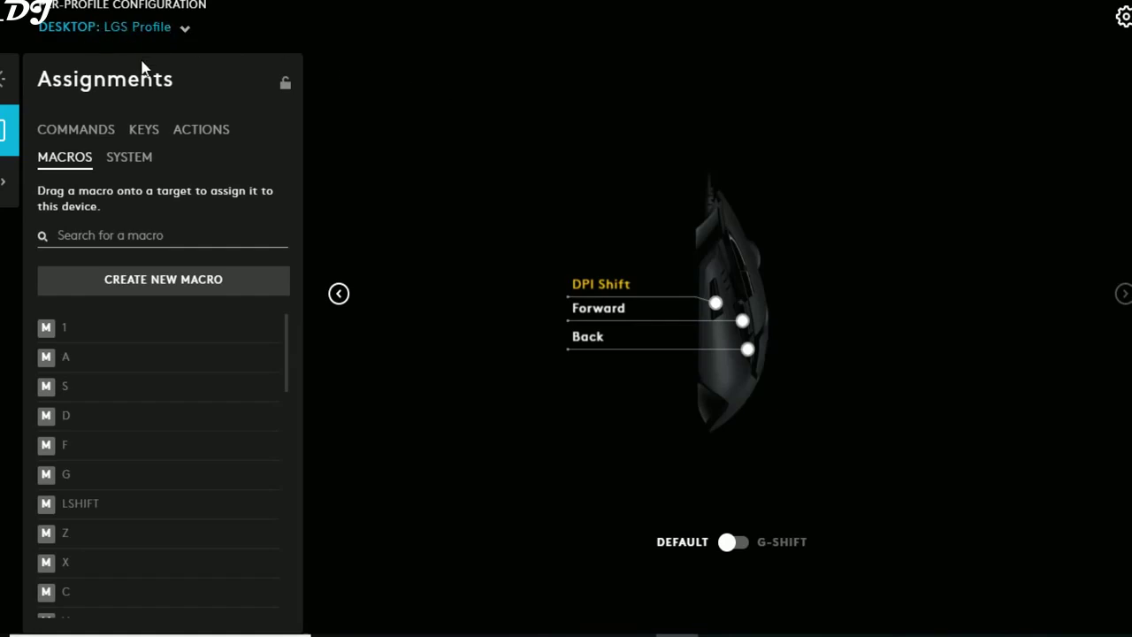
Step: Switch to the PlayerUnknown's Battlegrounds (PUBG) Default profile
{"action": "left_click", "coordinate": [187, 33]}
{"action": "left_click", "coordinate": [152, 497]}
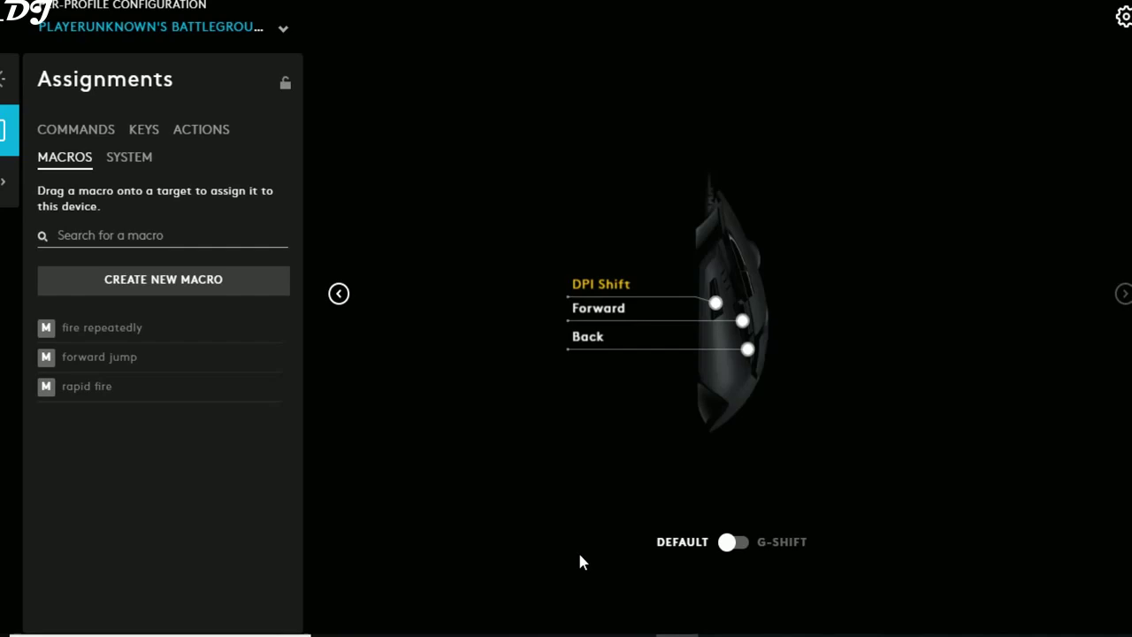
Step: Create a new macro named 'test burst fire' set to Repeat While Holding
{"action": "left_click", "coordinate": [177, 289]}
{"action": "type", "text": "test burst fire"}
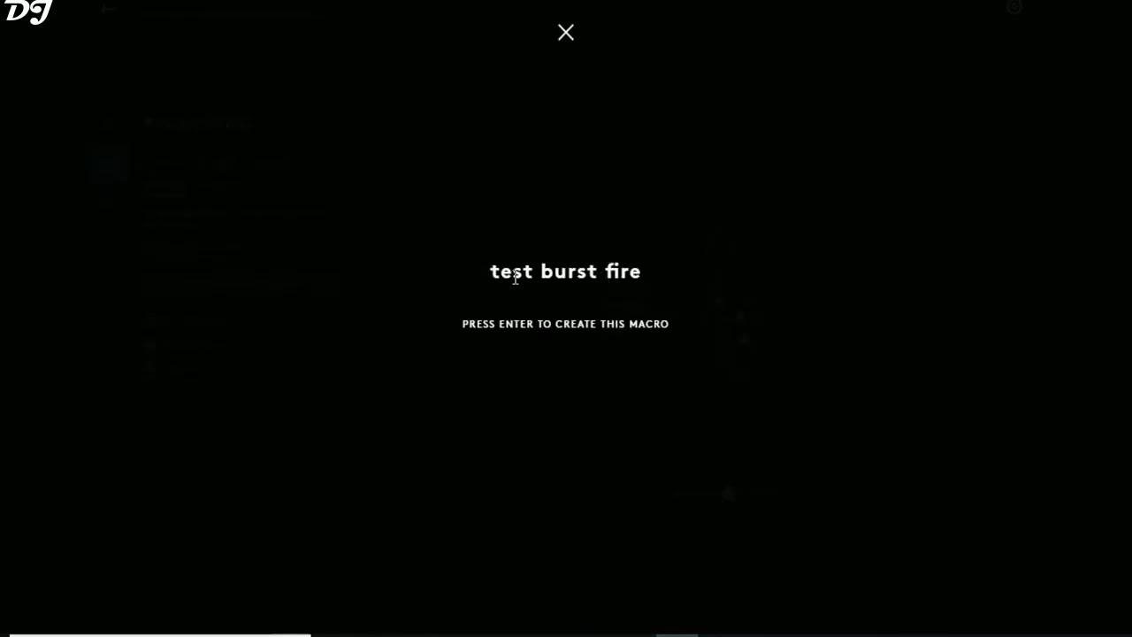
{"action": "key", "text": "Return"}
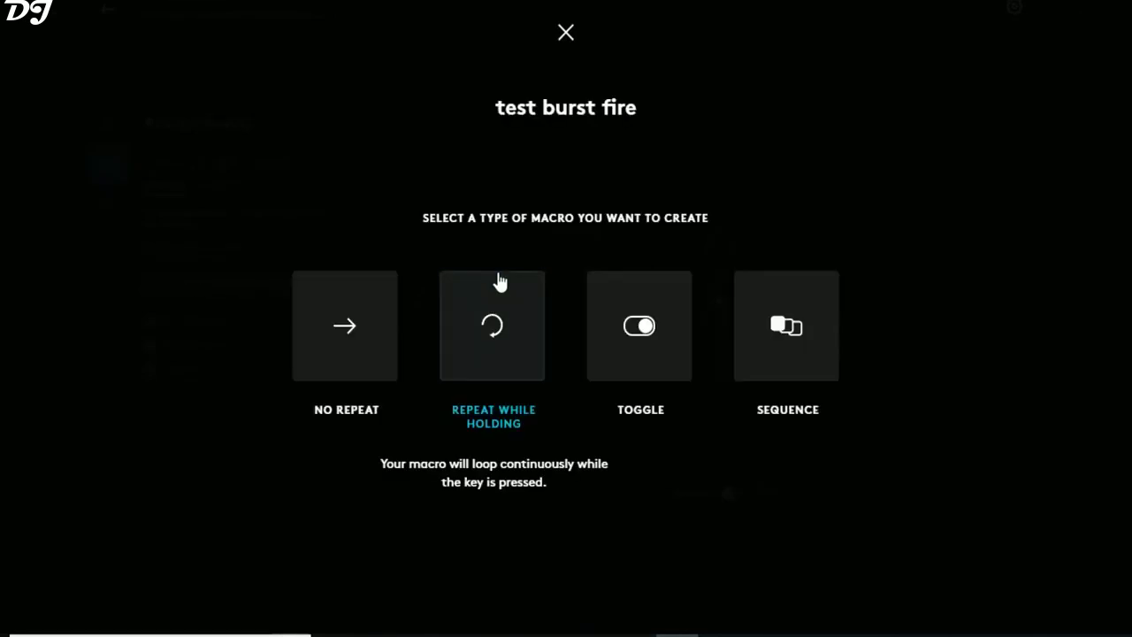
{"action": "left_click", "coordinate": [522, 355]}
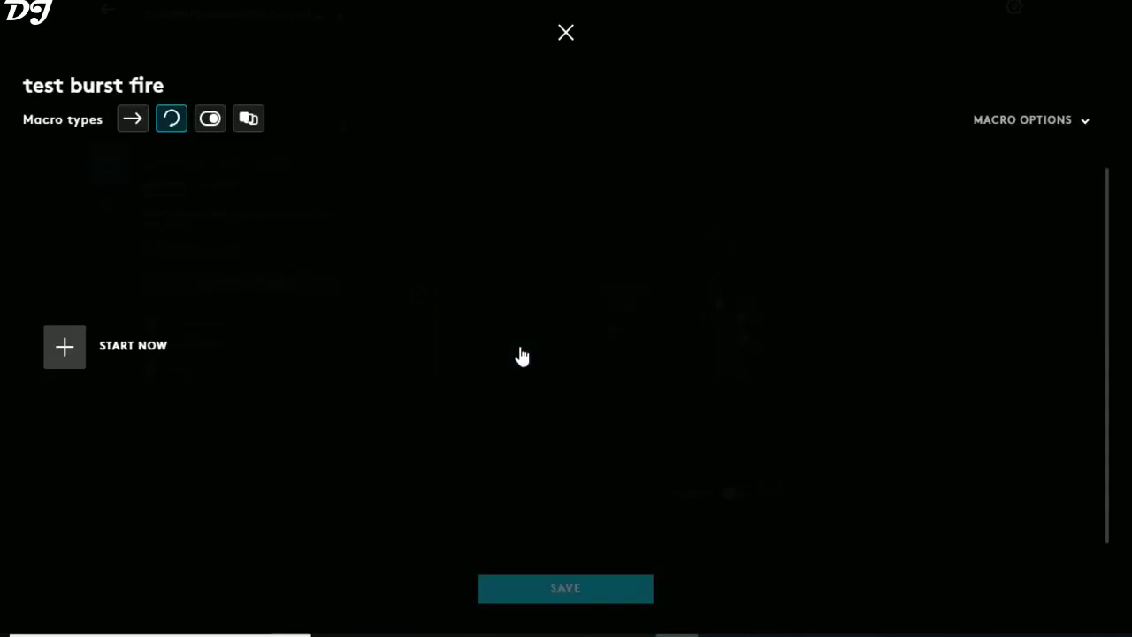
Step: Record three mouse clicks into the macro and delete the extra click events
{"action": "left_click", "coordinate": [71, 365]}
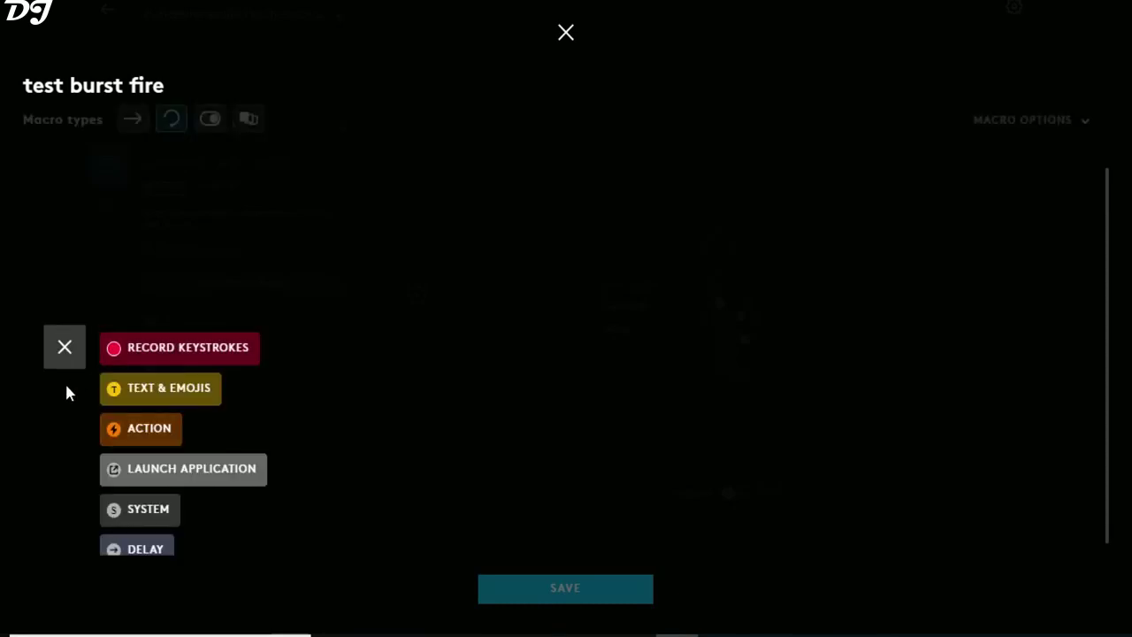
{"action": "left_click", "coordinate": [222, 353]}
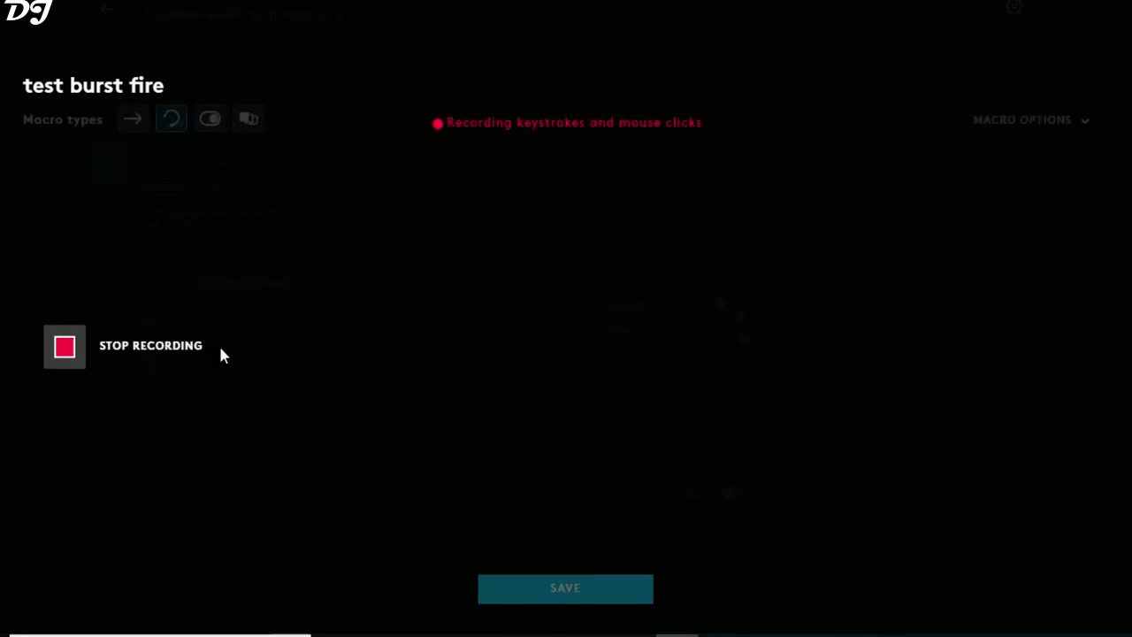
{"action": "triple_click", "coordinate": [290, 344]}
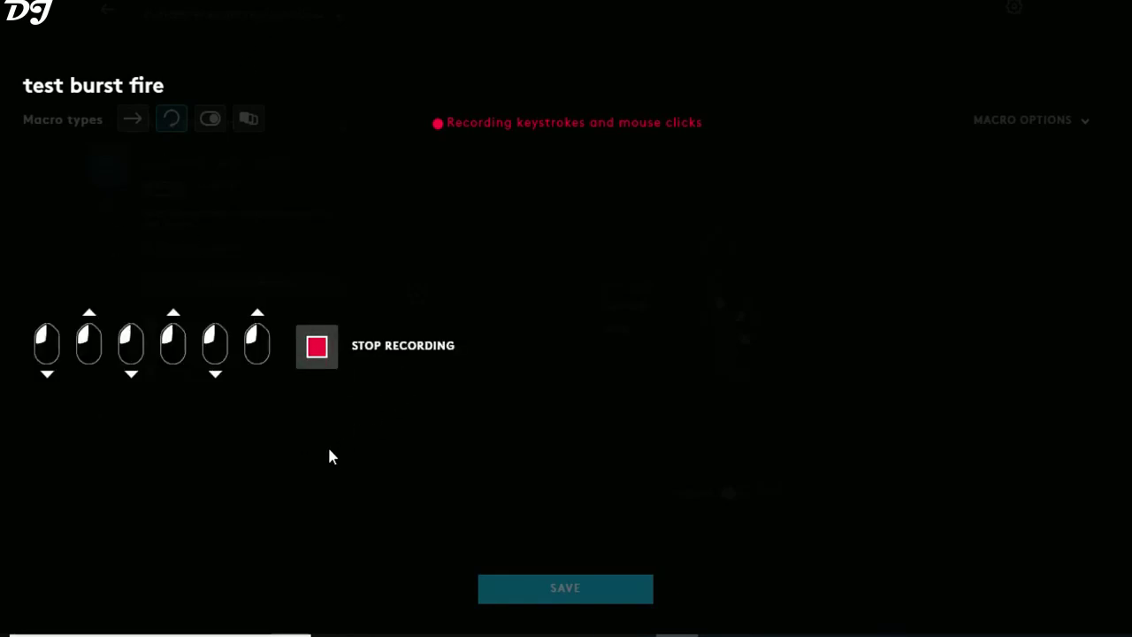
{"action": "left_click", "coordinate": [317, 347]}
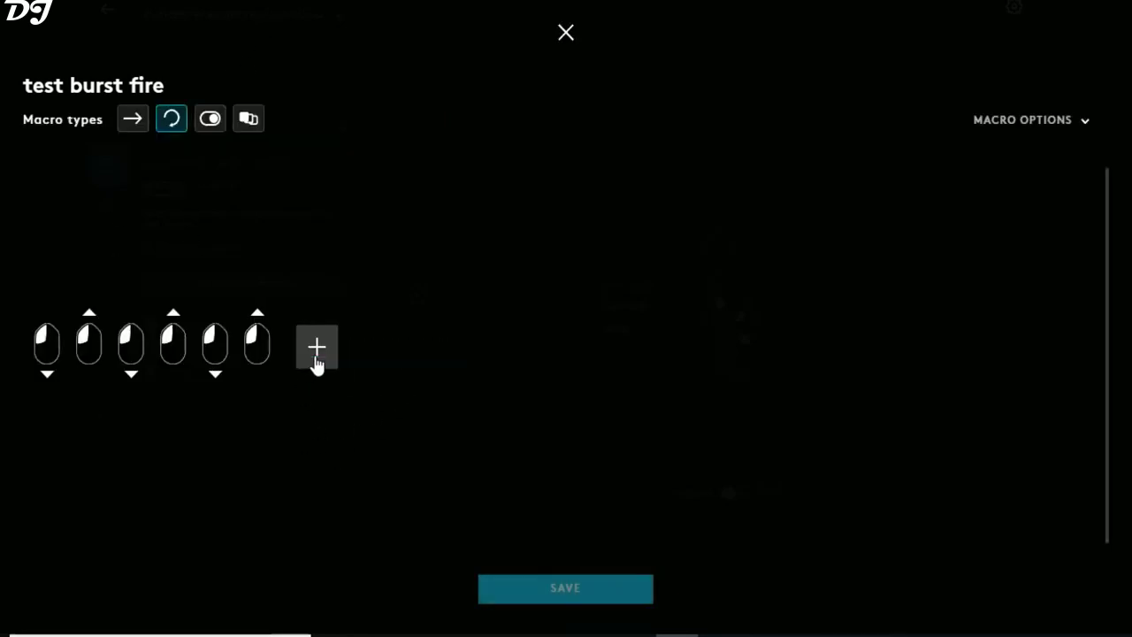
{"action": "left_click", "coordinate": [217, 352]}
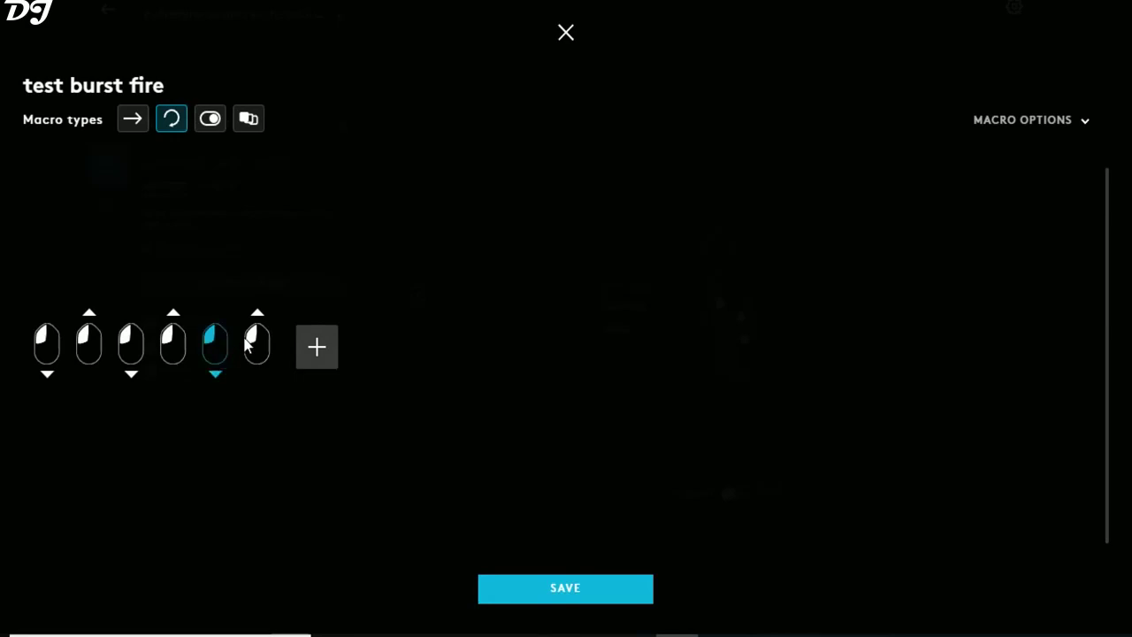
{"action": "key", "text": "Delete"}
{"action": "key", "text": "Delete"}
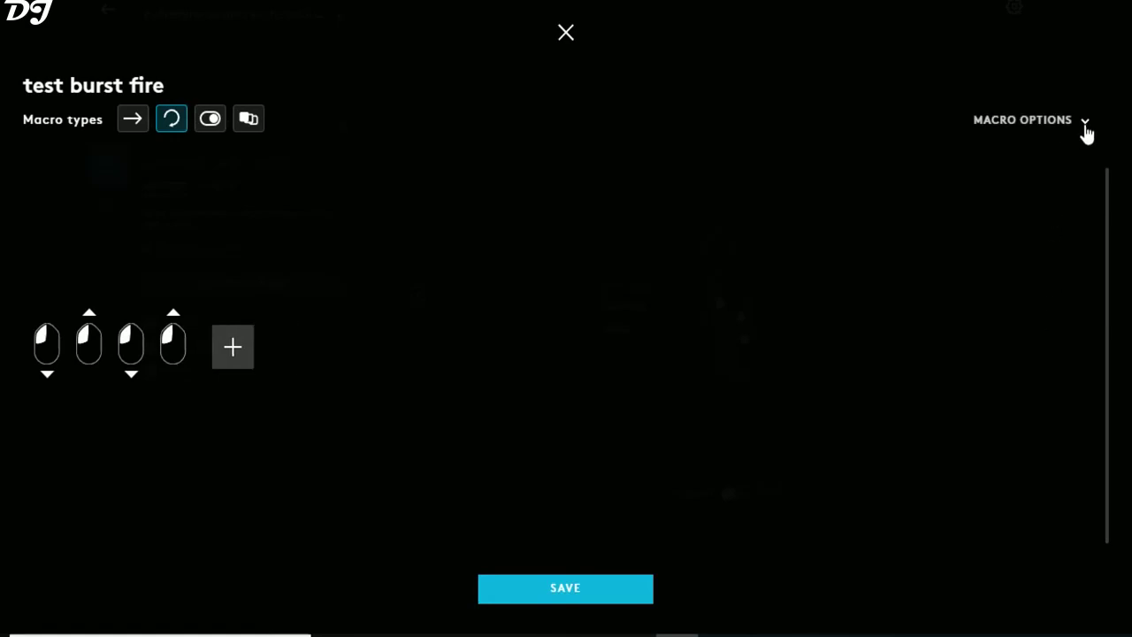
Step: Save 'test burst fire' and assign it to the DPI Shift button (G6)
{"action": "left_click", "coordinate": [1085, 122]}
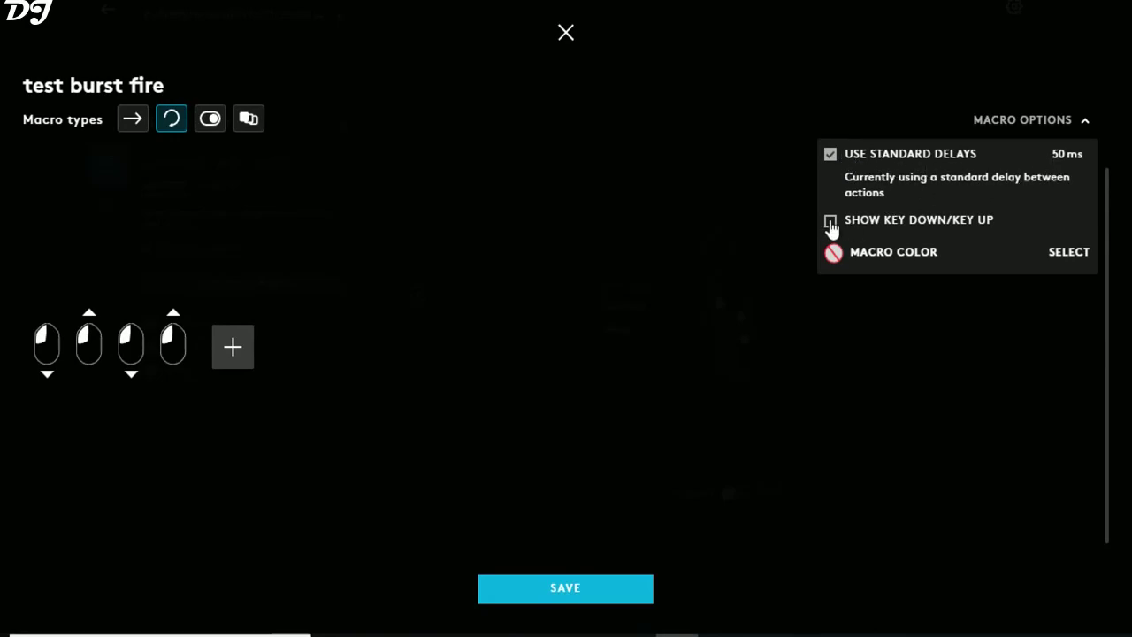
{"action": "left_click", "coordinate": [564, 275]}
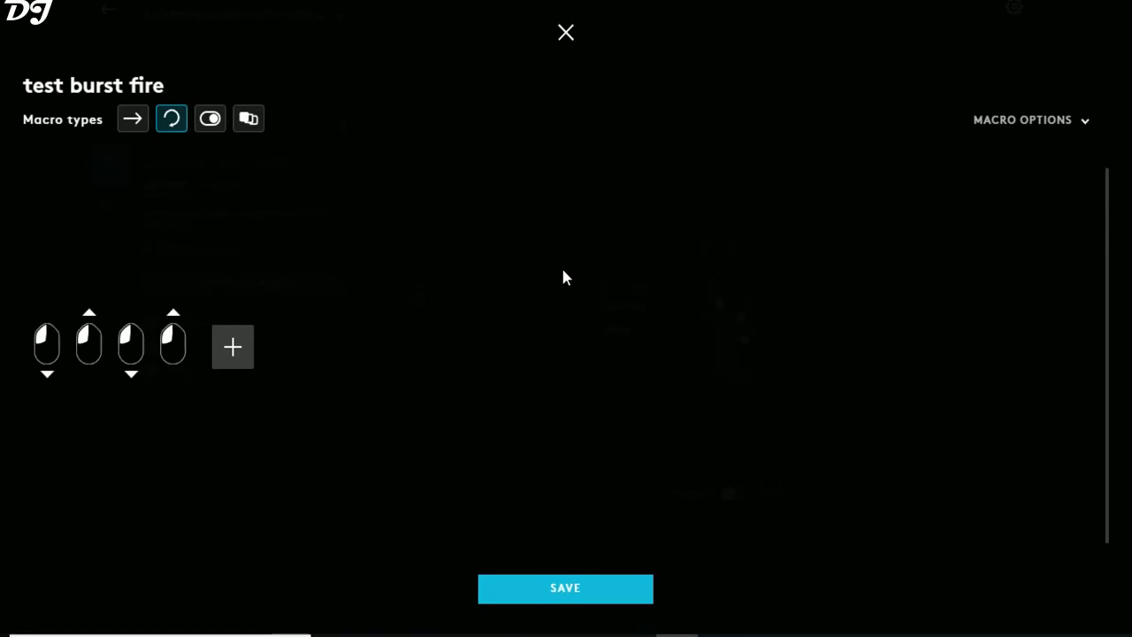
{"action": "left_click", "coordinate": [566, 591]}
{"action": "left_click_drag", "start_coordinate": [133, 424], "coordinate": [718, 304]}
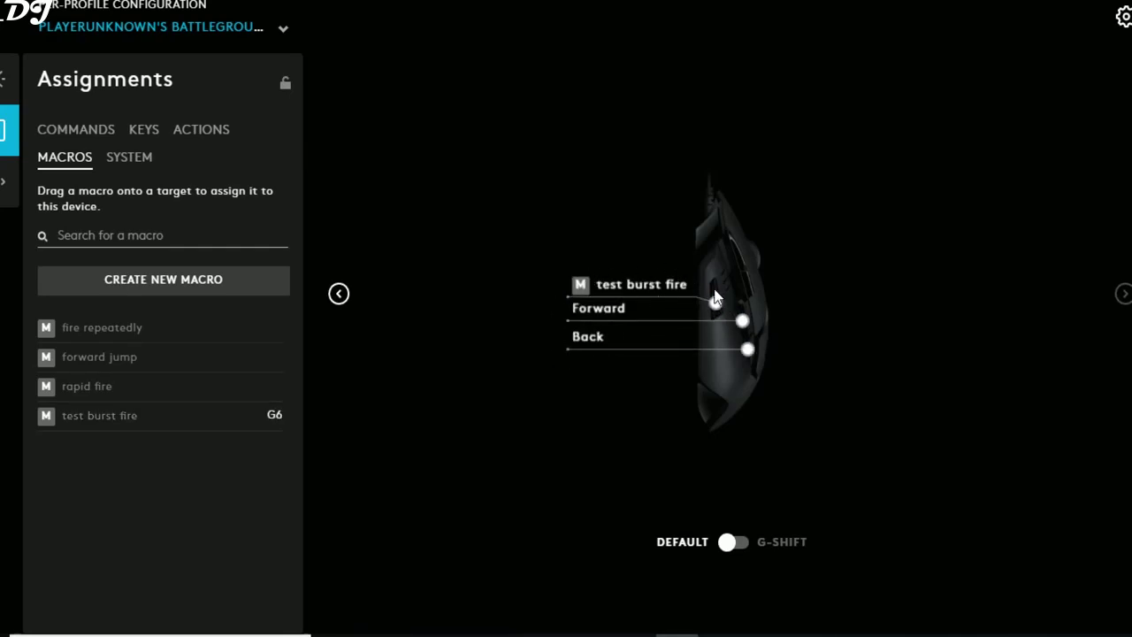
Step: Create a new macro named 'test jump' set to No Repeat
{"action": "left_click", "coordinate": [271, 284]}
{"action": "type", "text": "t"}
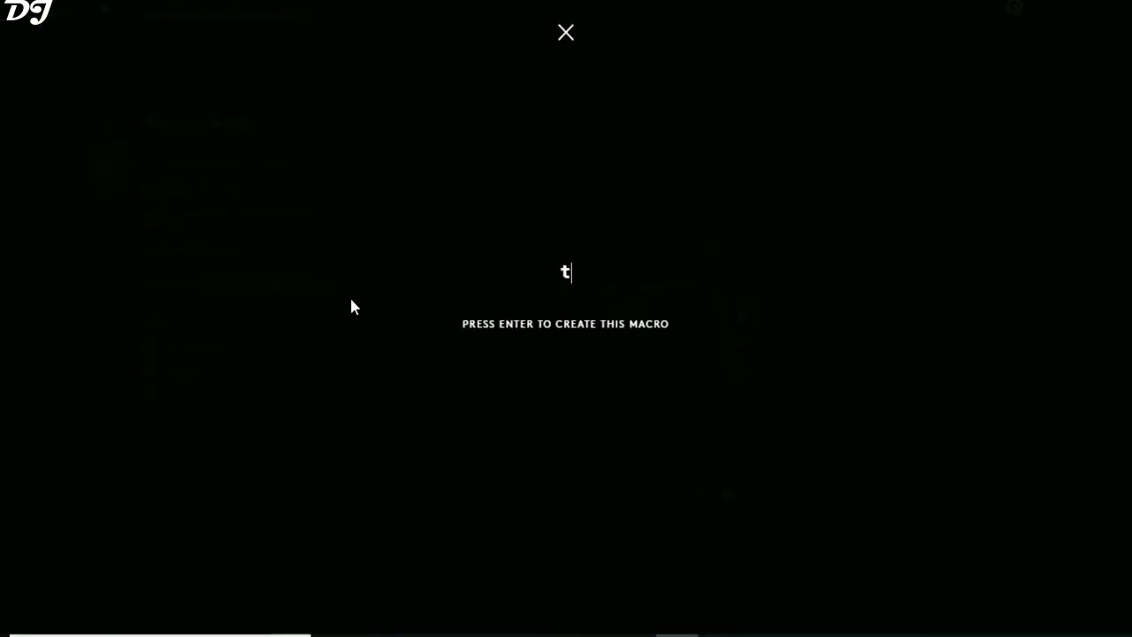
{"action": "type", "text": "est jump"}
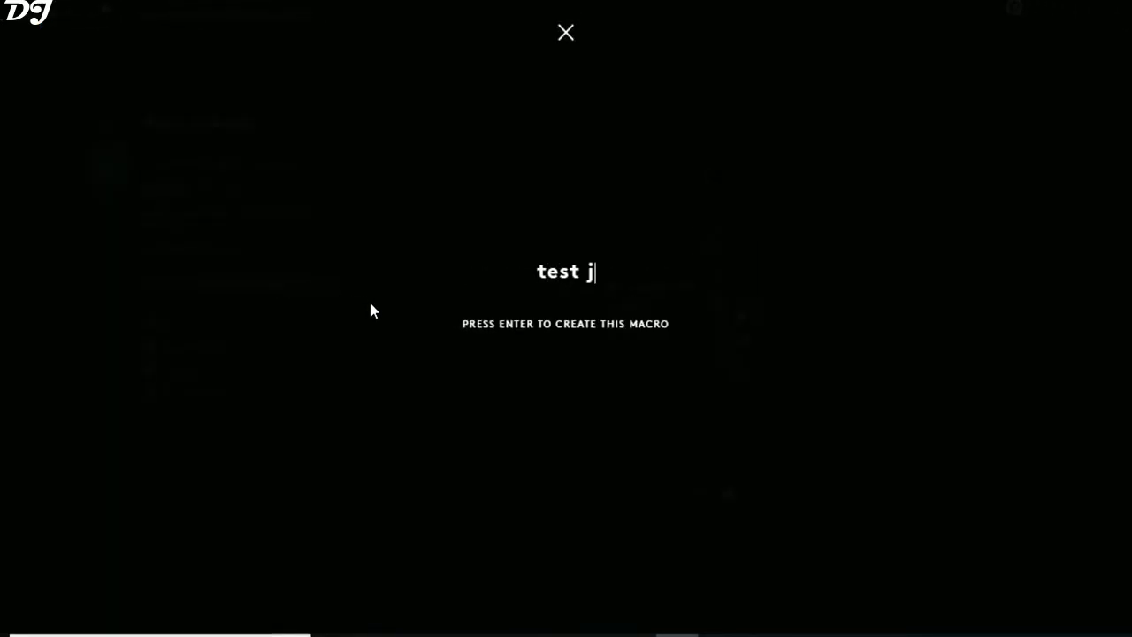
{"action": "key", "text": "Return"}
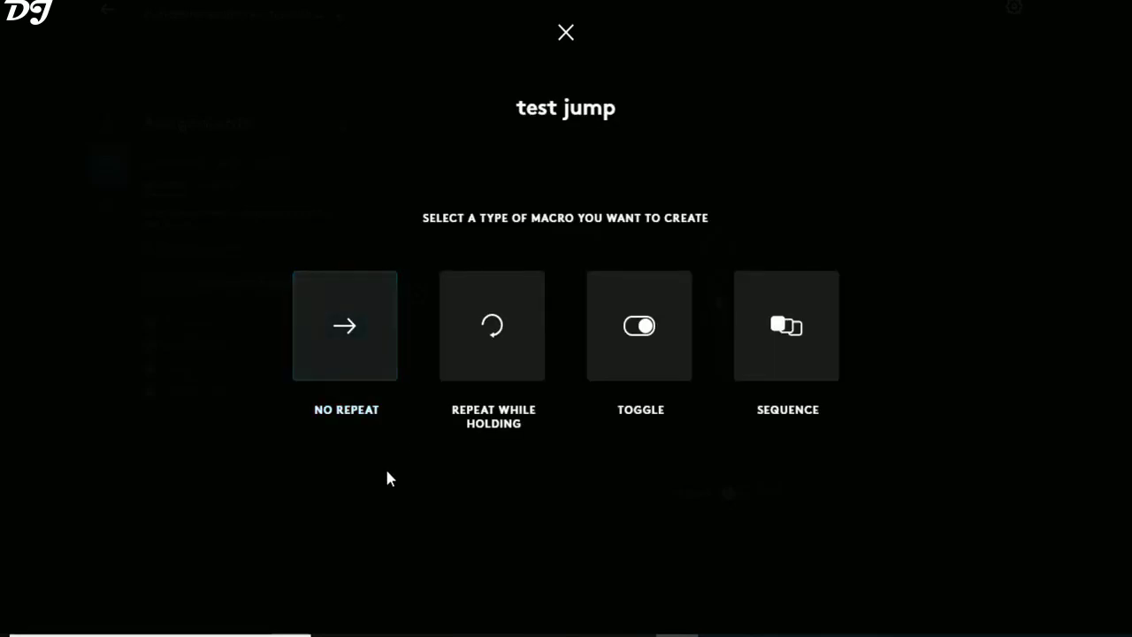
{"action": "left_click", "coordinate": [377, 361]}
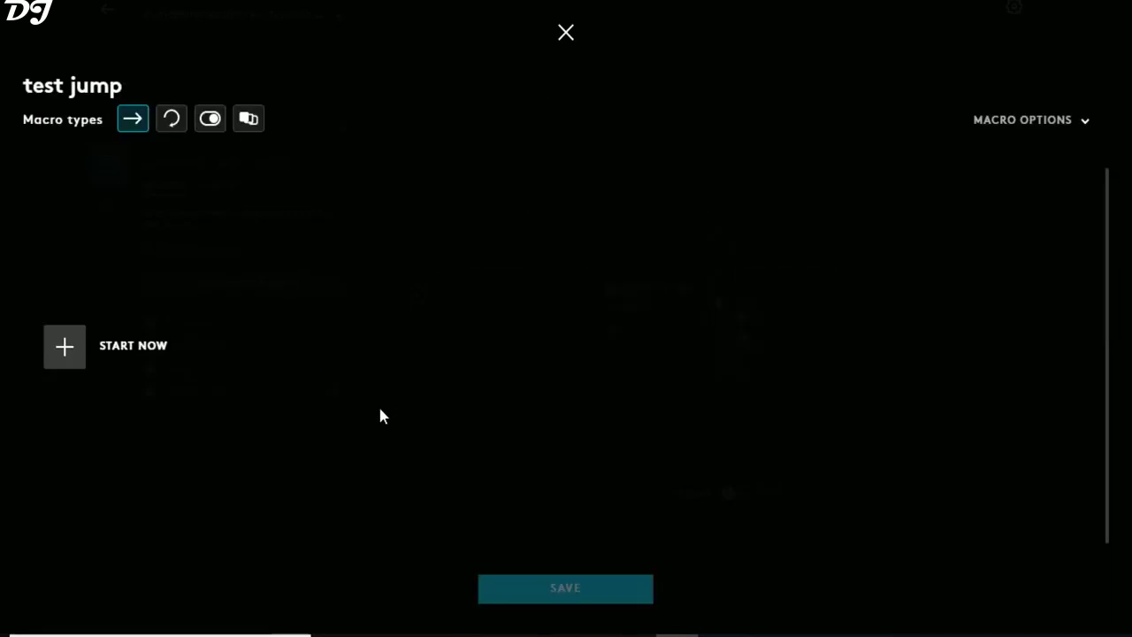
Step: Record the Space and W keystrokes into the 'test jump' macro
{"action": "left_click", "coordinate": [69, 363]}
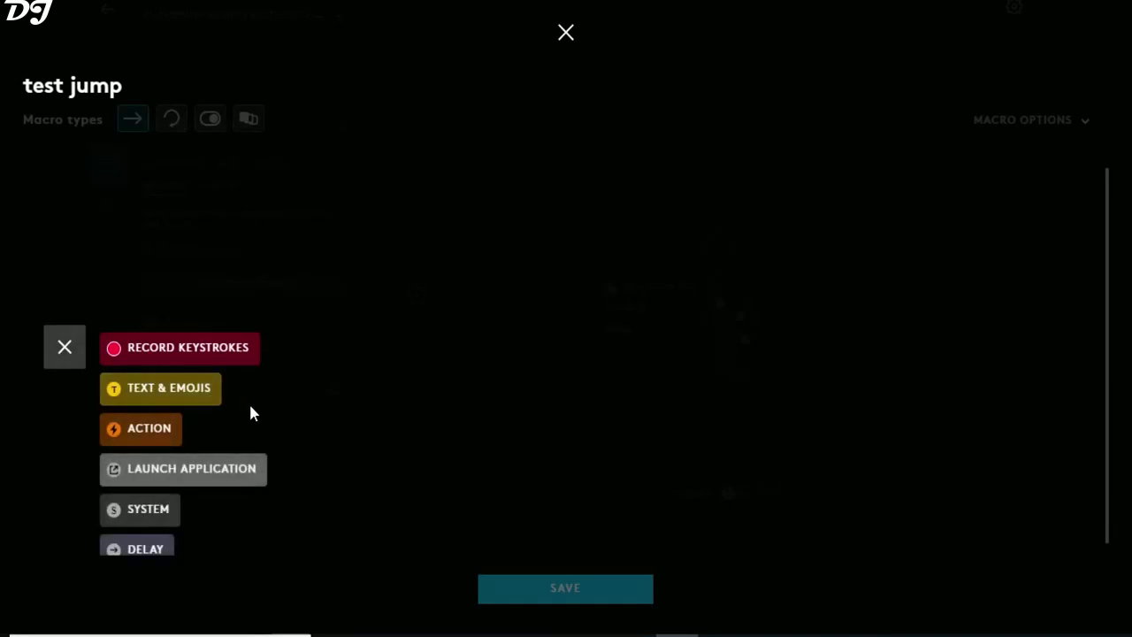
{"action": "left_click", "coordinate": [230, 355]}
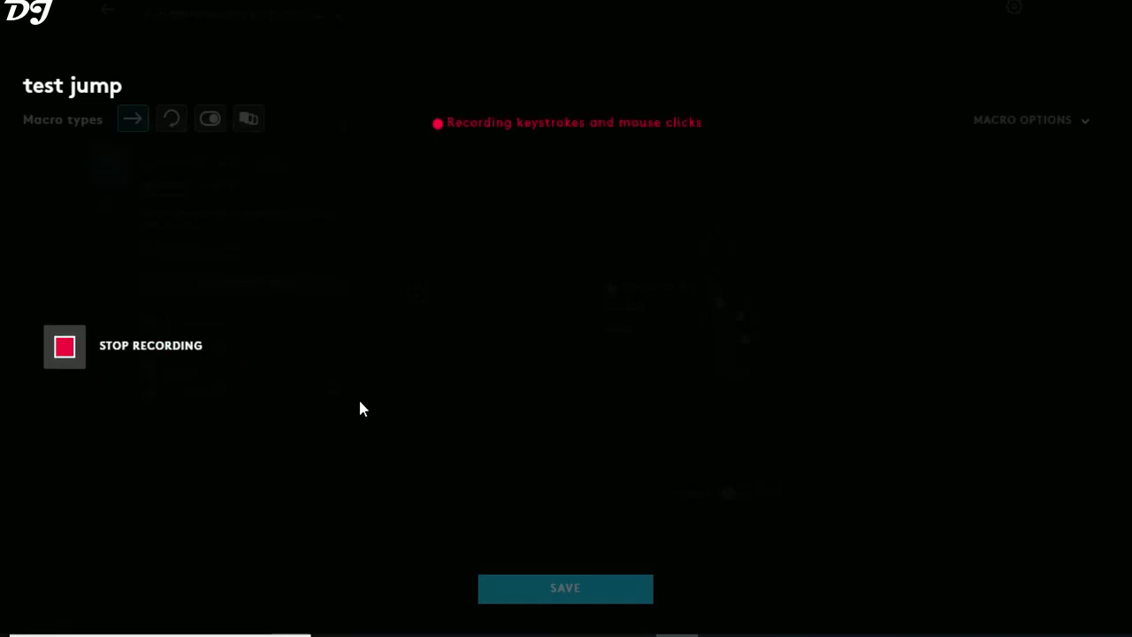
{"action": "key", "text": "space+w"}
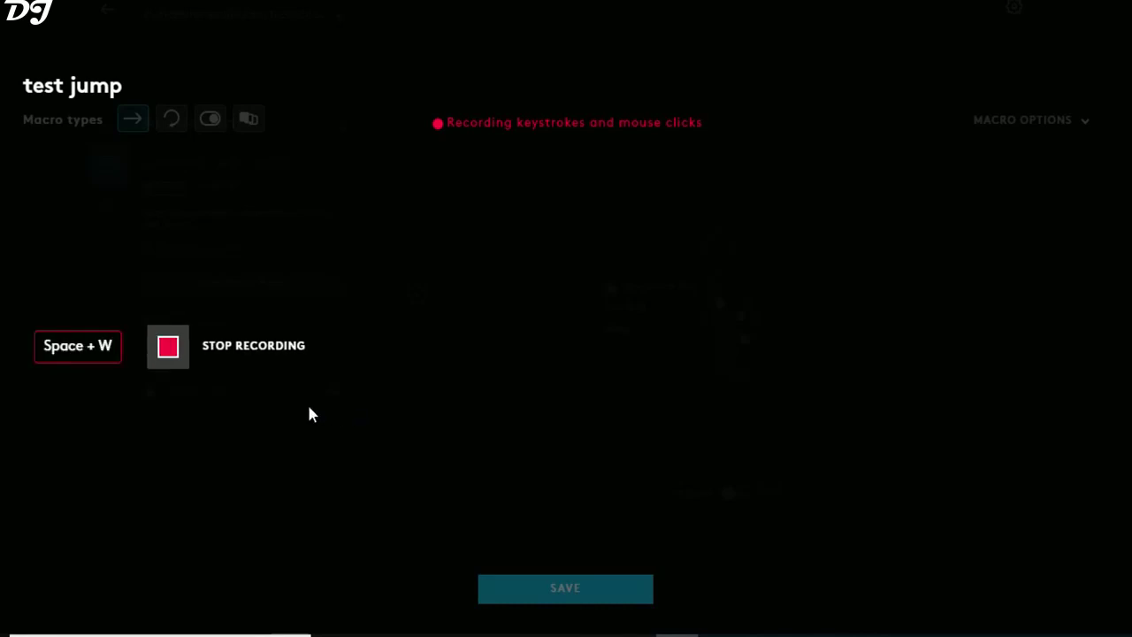
{"action": "left_click", "coordinate": [168, 346]}
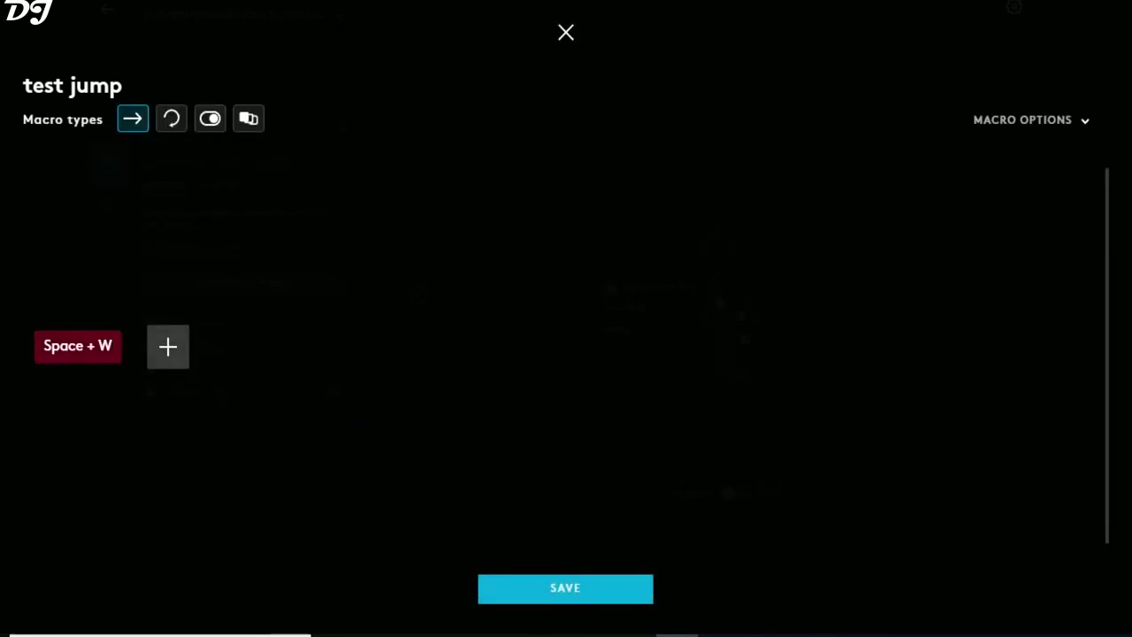
Step: Keep standard delays, save 'test jump', and assign it to the Forward button (G5)
{"action": "left_click", "coordinate": [1082, 121]}
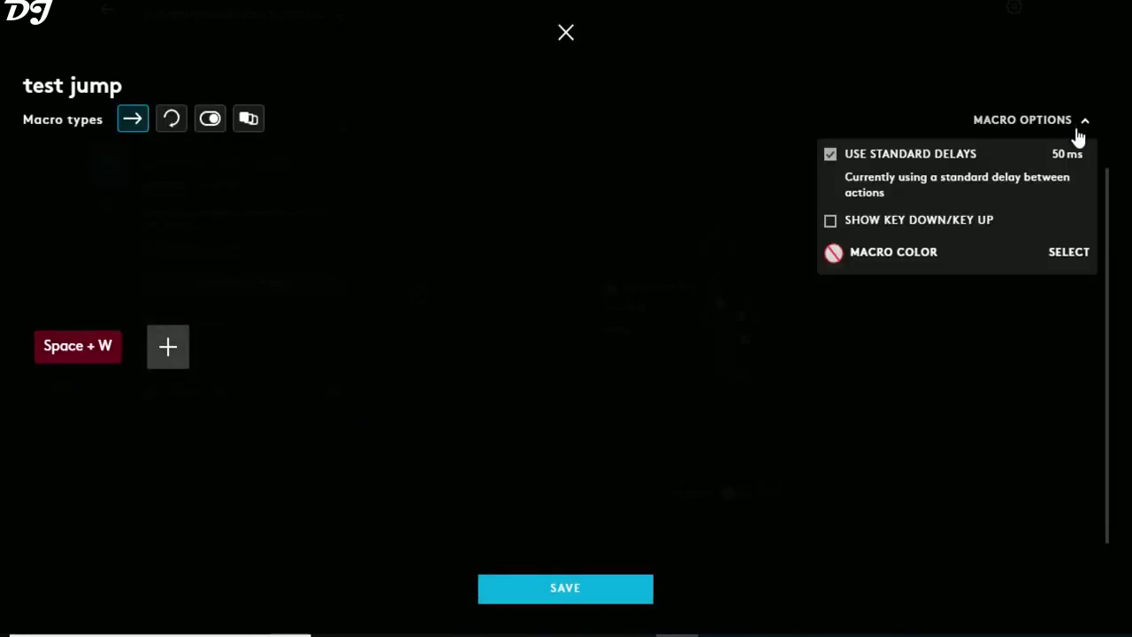
{"action": "left_click", "coordinate": [831, 156]}
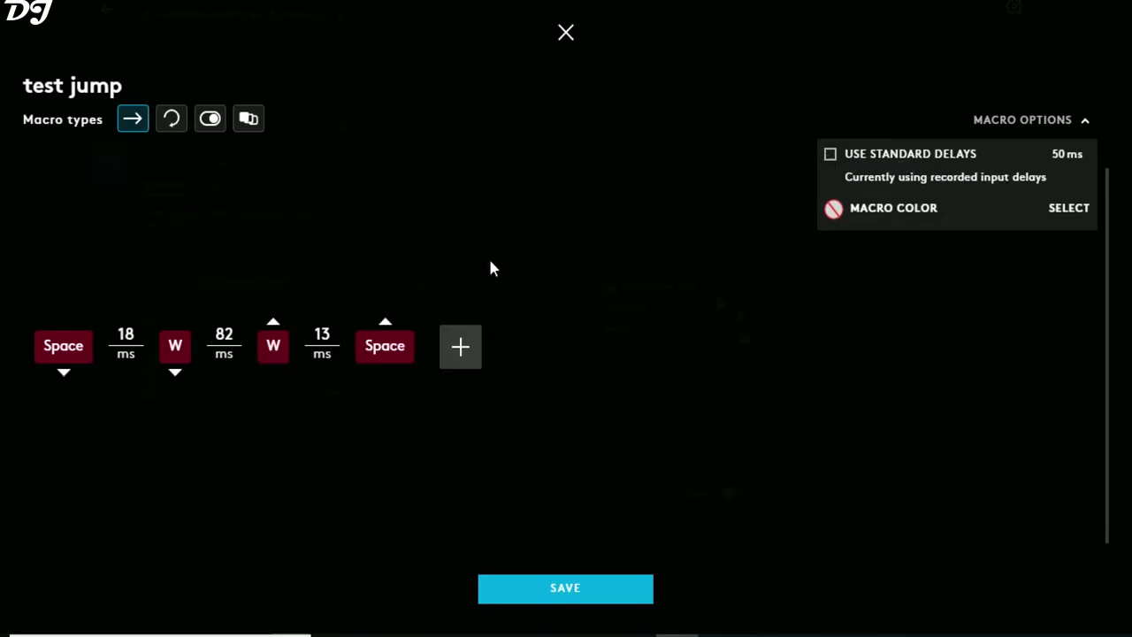
{"action": "left_click", "coordinate": [830, 154]}
{"action": "left_click", "coordinate": [598, 602]}
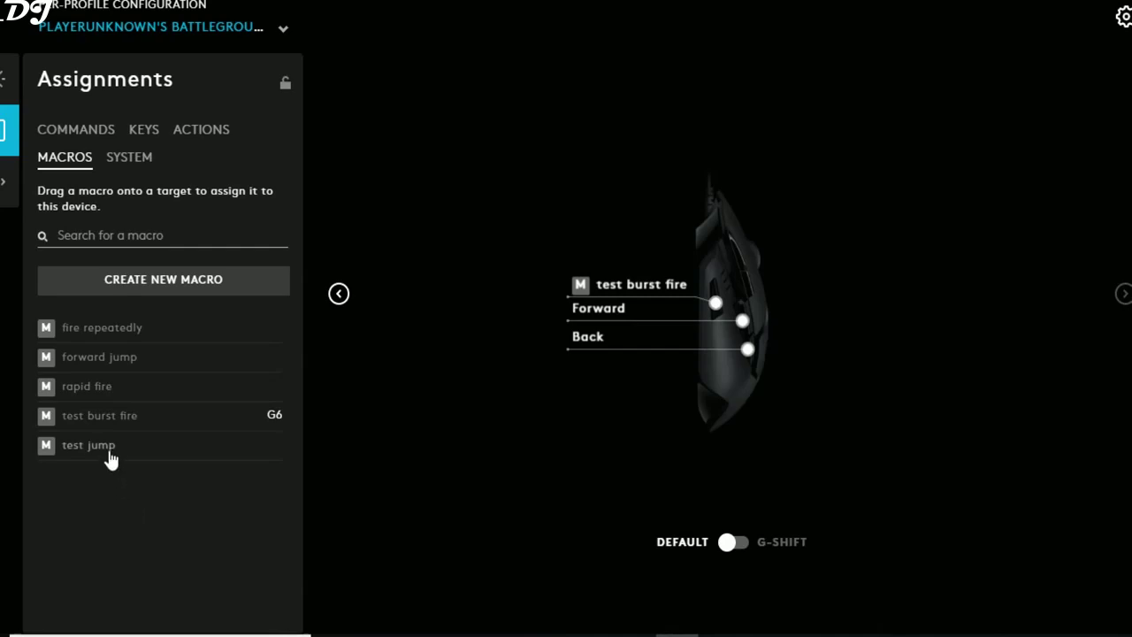
{"action": "left_click_drag", "start_coordinate": [108, 455], "coordinate": [749, 323]}
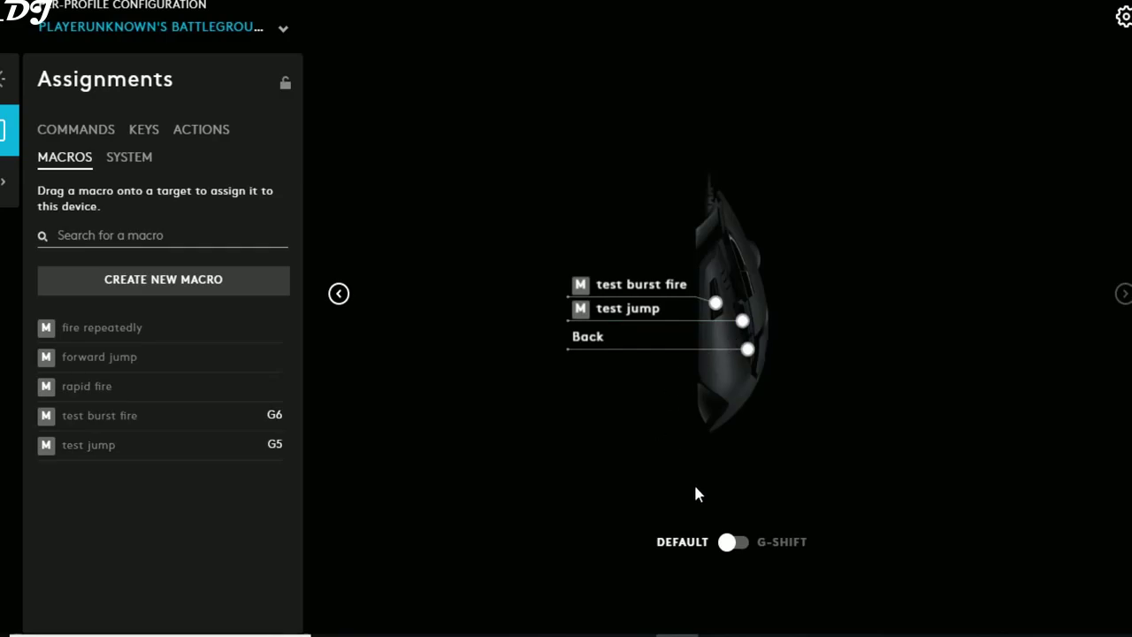